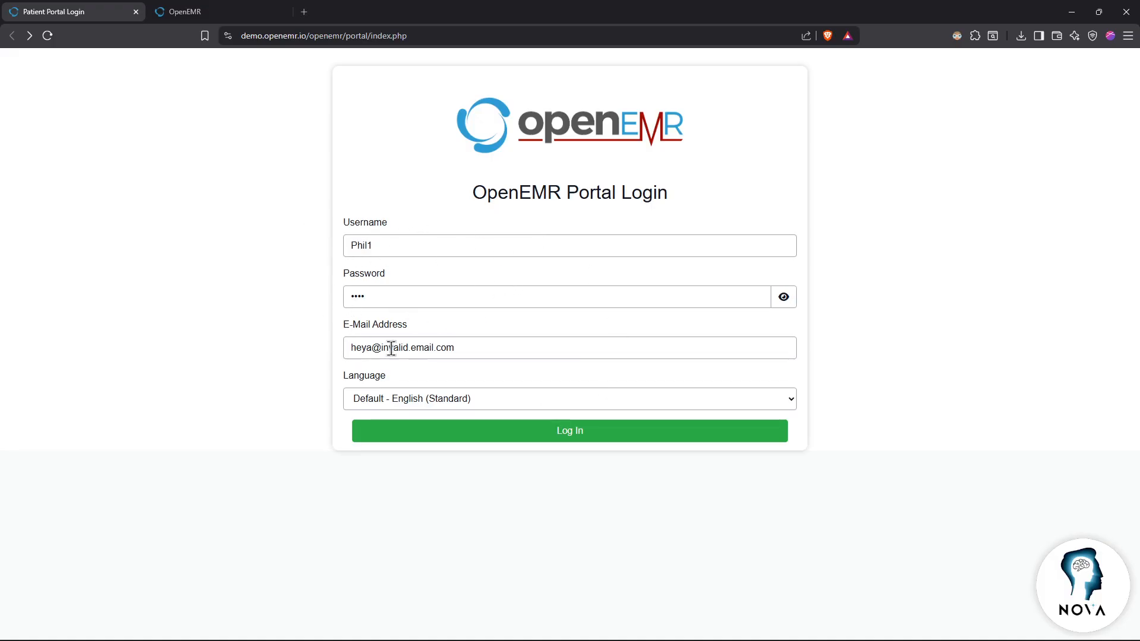
Step: Submit the patient portal login with the filled-in username, password and e-mail
{"action": "left_click", "coordinate": [511, 438]}
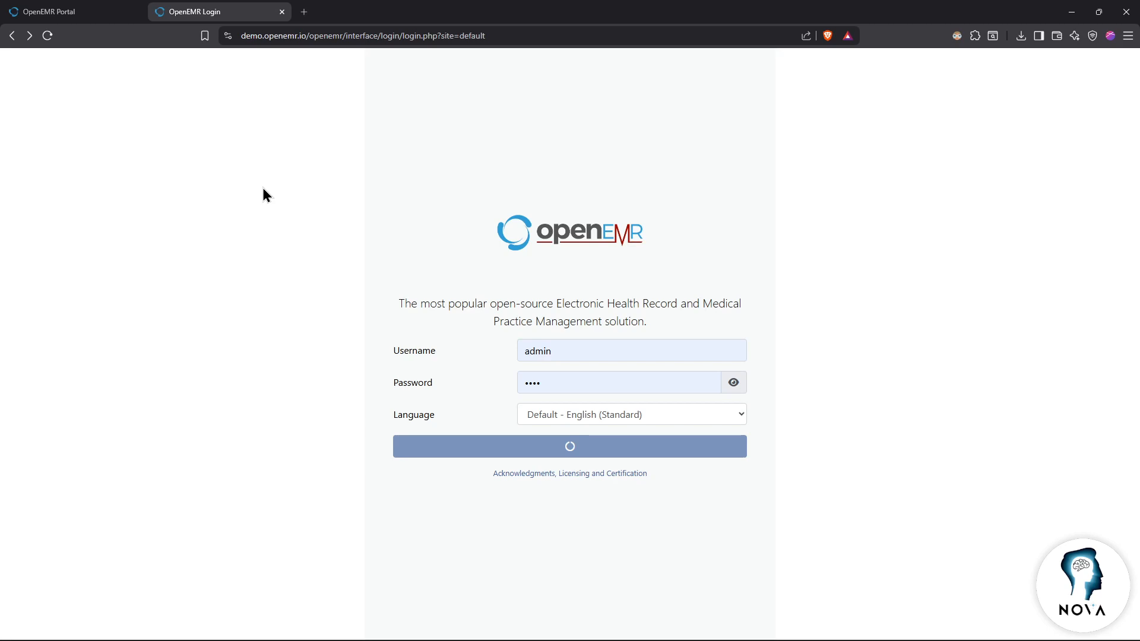
Step: Sign in to the staff interface as administrator using the saved browser credentials
{"action": "left_click", "coordinate": [555, 351]}
{"action": "left_click", "coordinate": [606, 380]}
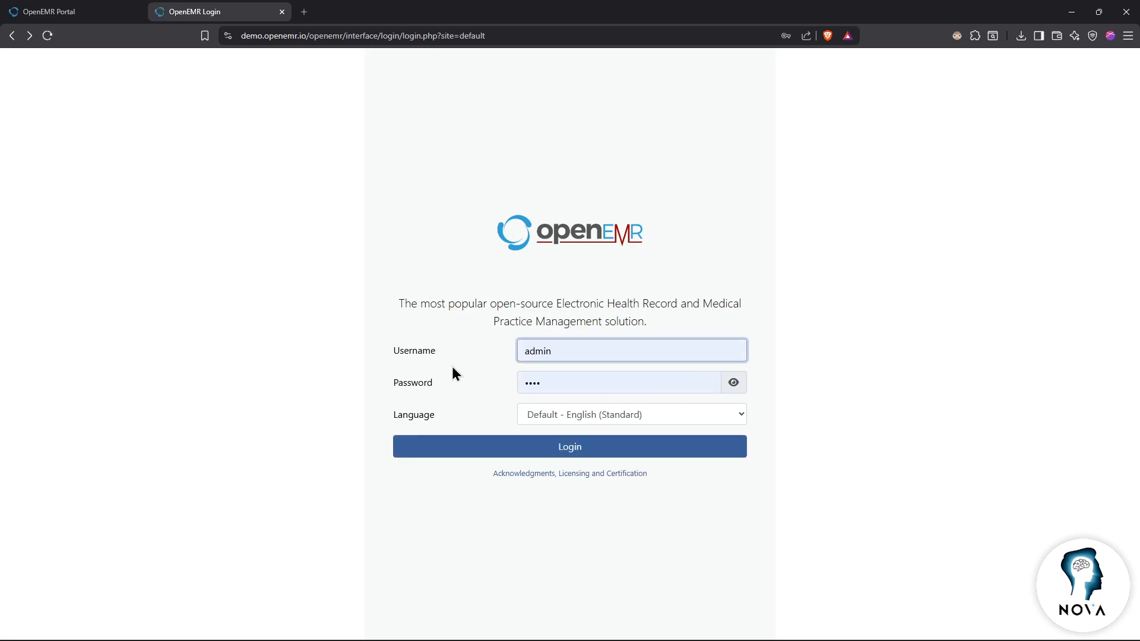
{"action": "left_click", "coordinate": [550, 448]}
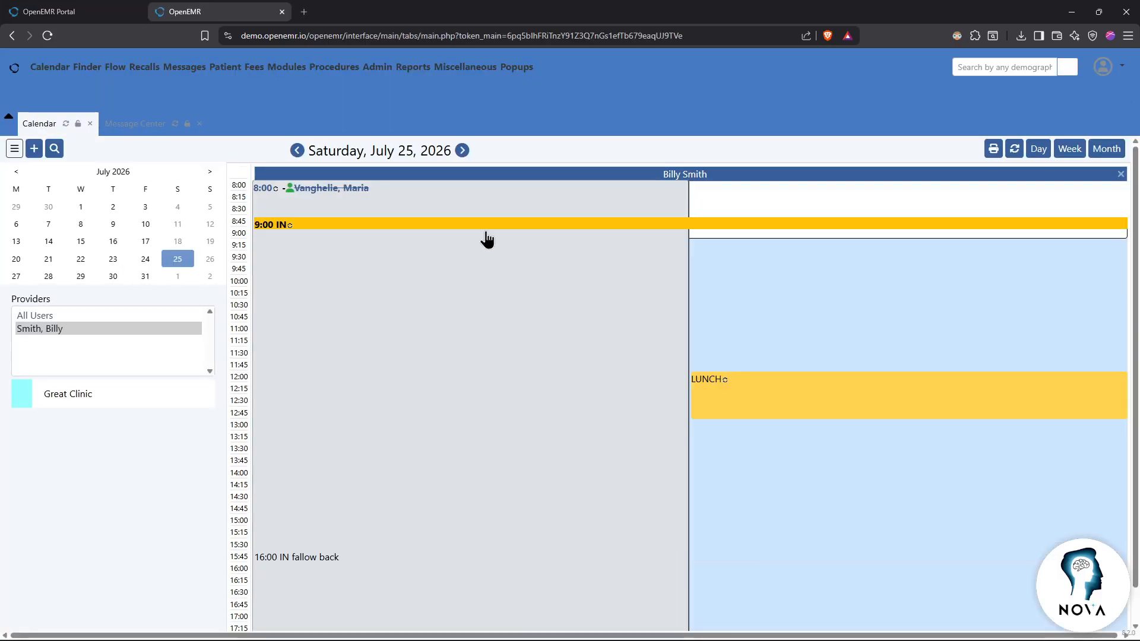
{"action": "key", "text": "ctrl+Tab"}
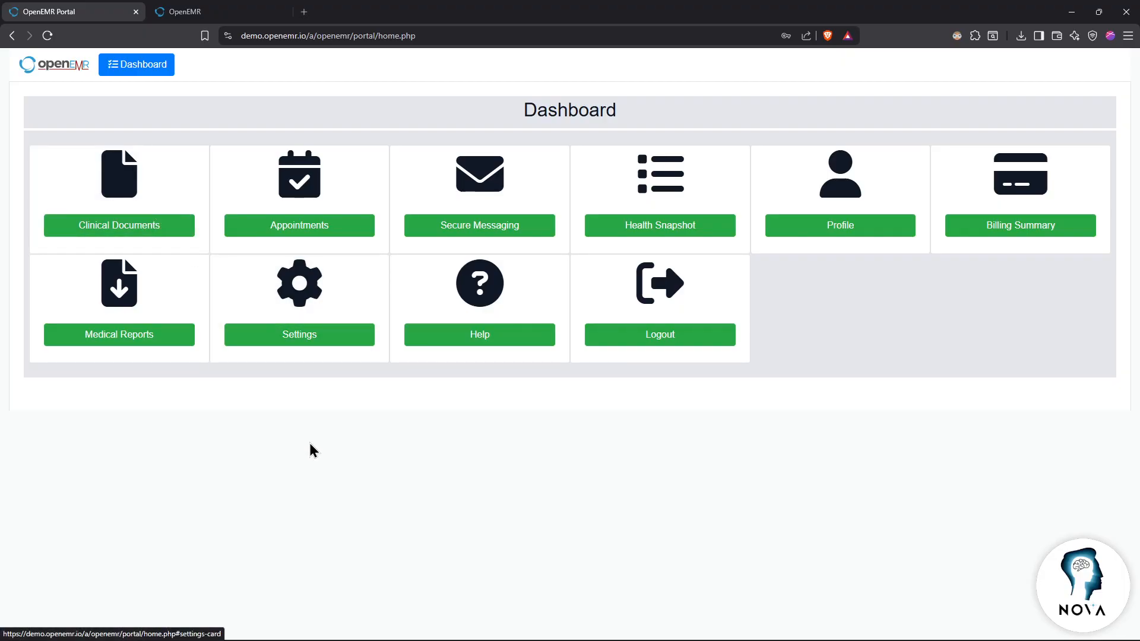
{"action": "key", "text": "ctrl+Tab"}
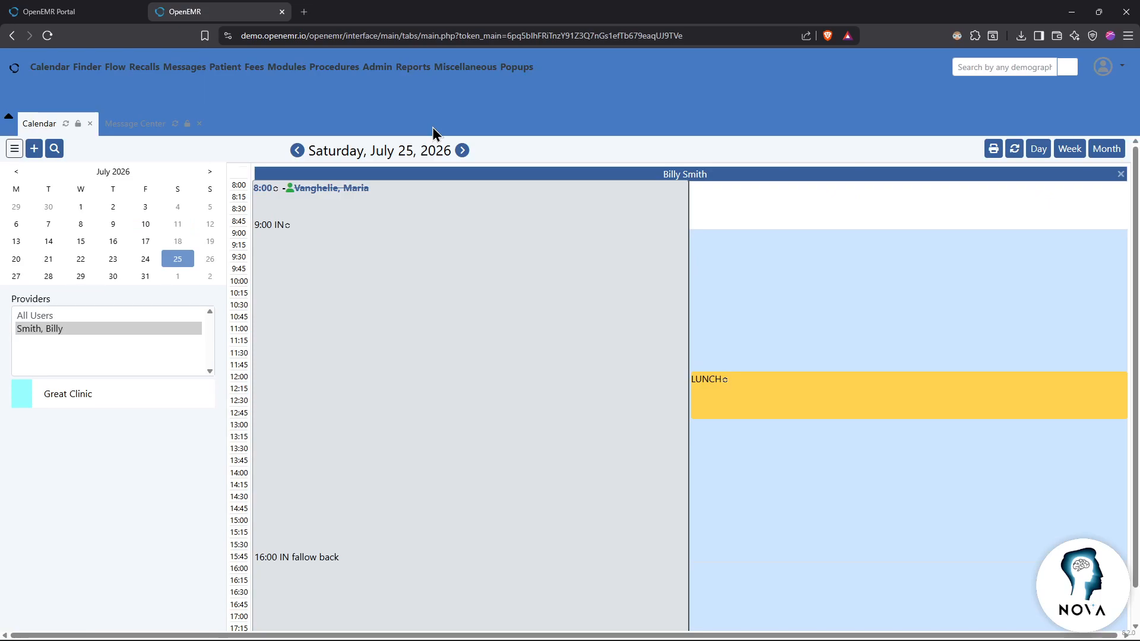
{"action": "key", "text": "ctrl+shift+Tab"}
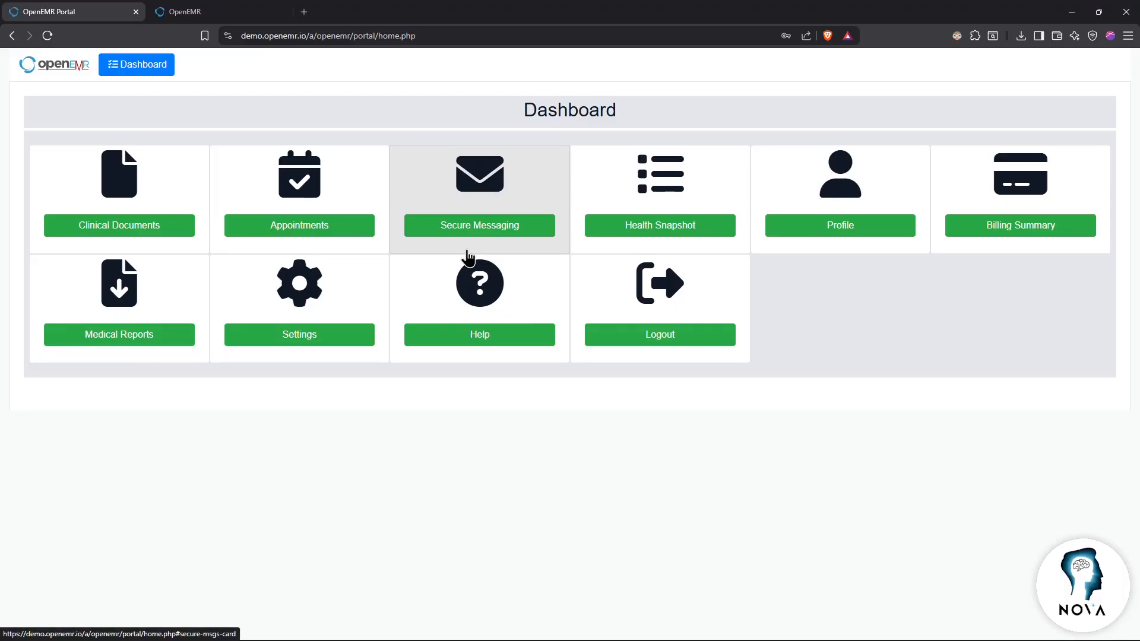
{"action": "key", "text": "ctrl+Tab"}
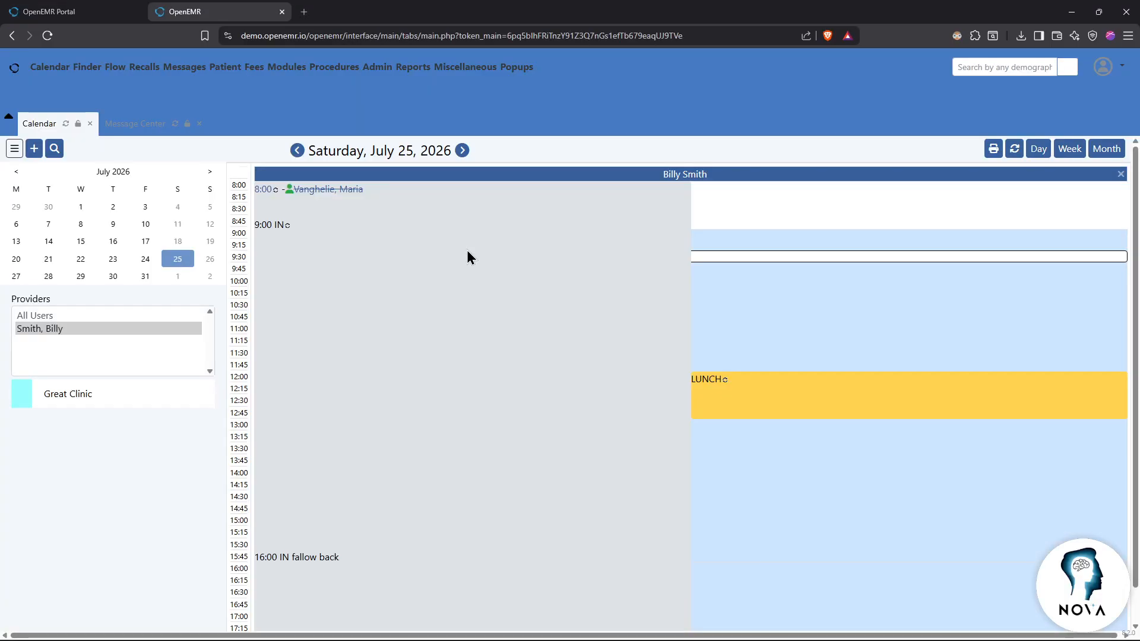
{"action": "key", "text": "ctrl+shift+Tab"}
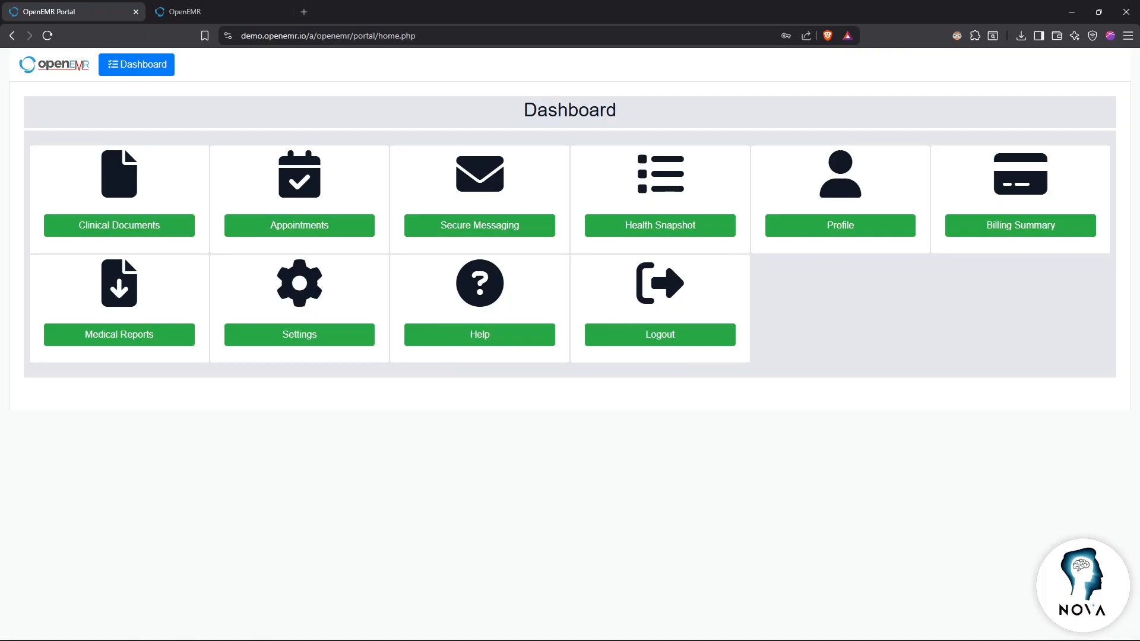
{"action": "left_click", "coordinate": [201, 11]}
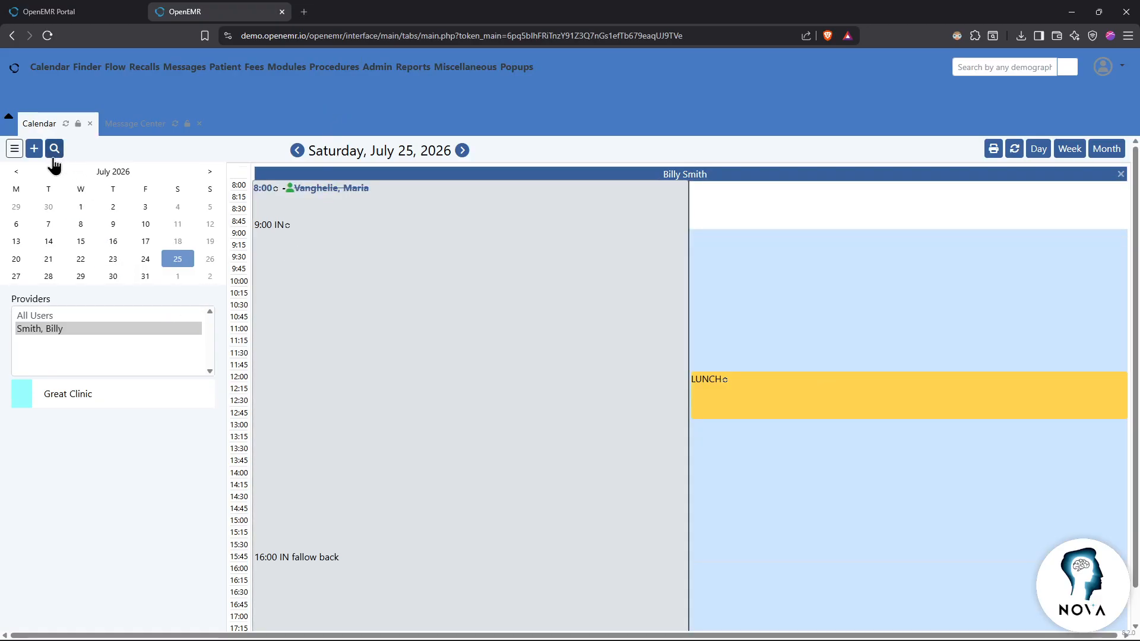
{"action": "left_click", "coordinate": [35, 152]}
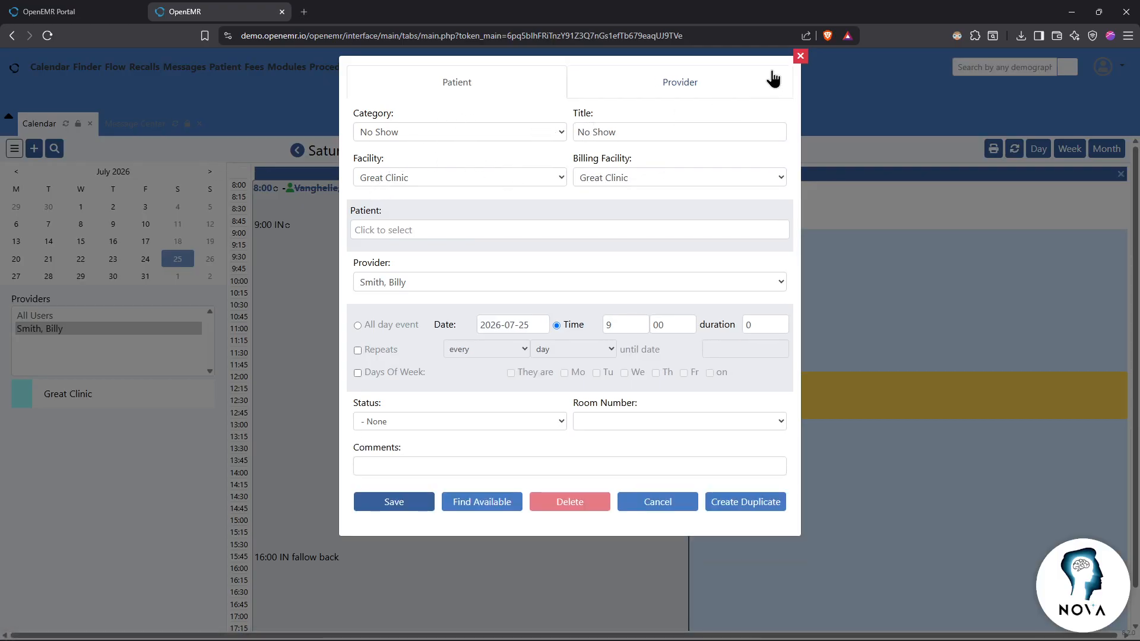
{"action": "left_click", "coordinate": [801, 57]}
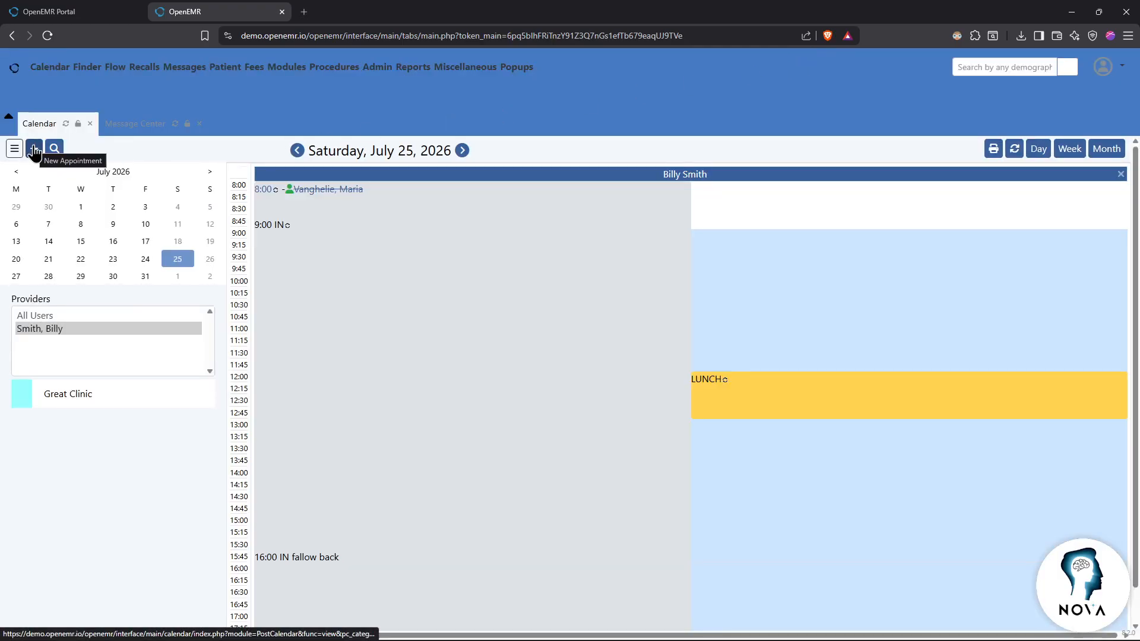
{"action": "left_click", "coordinate": [35, 150]}
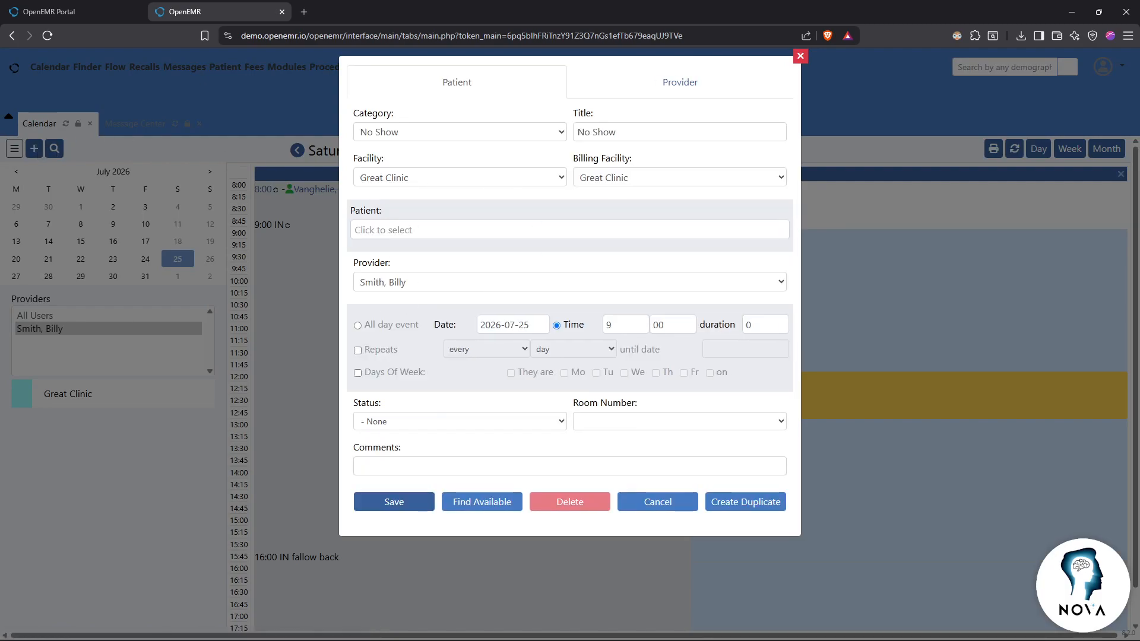
{"action": "left_click", "coordinate": [800, 56]}
{"action": "left_click", "coordinate": [54, 149]}
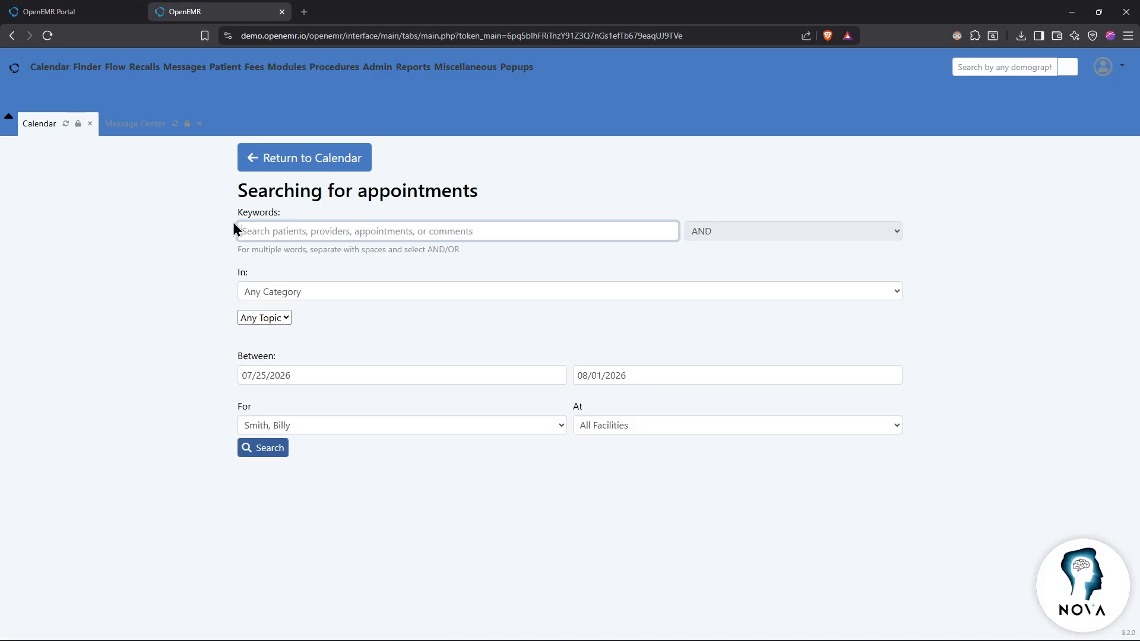
{"action": "key", "text": "alt+Left"}
{"action": "left_click", "coordinate": [34, 149]}
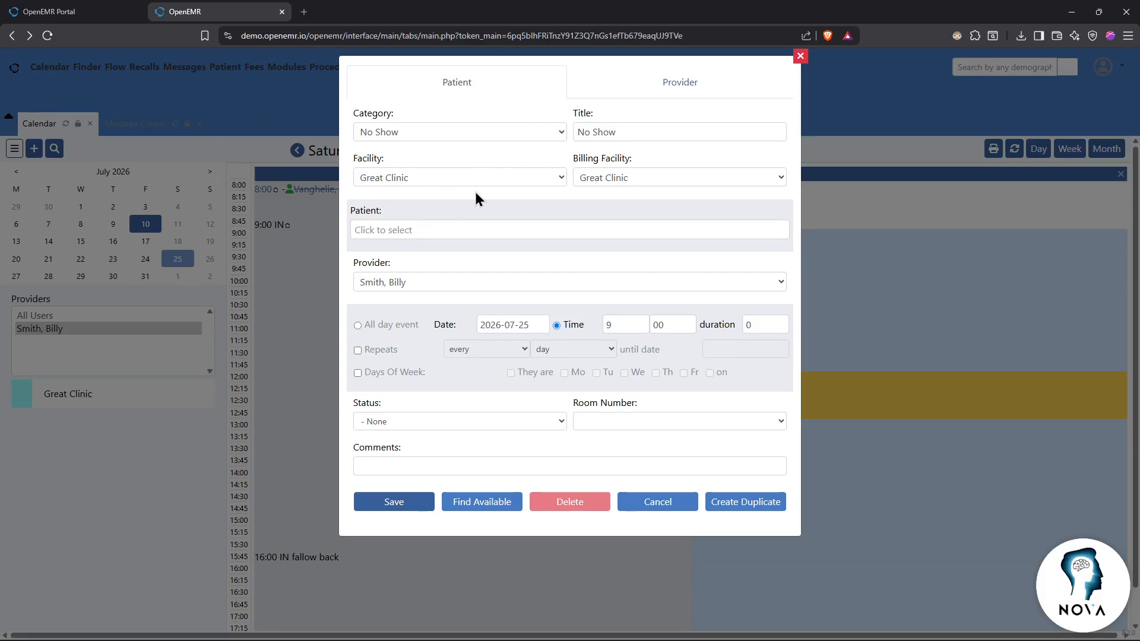
{"action": "left_click", "coordinate": [800, 56]}
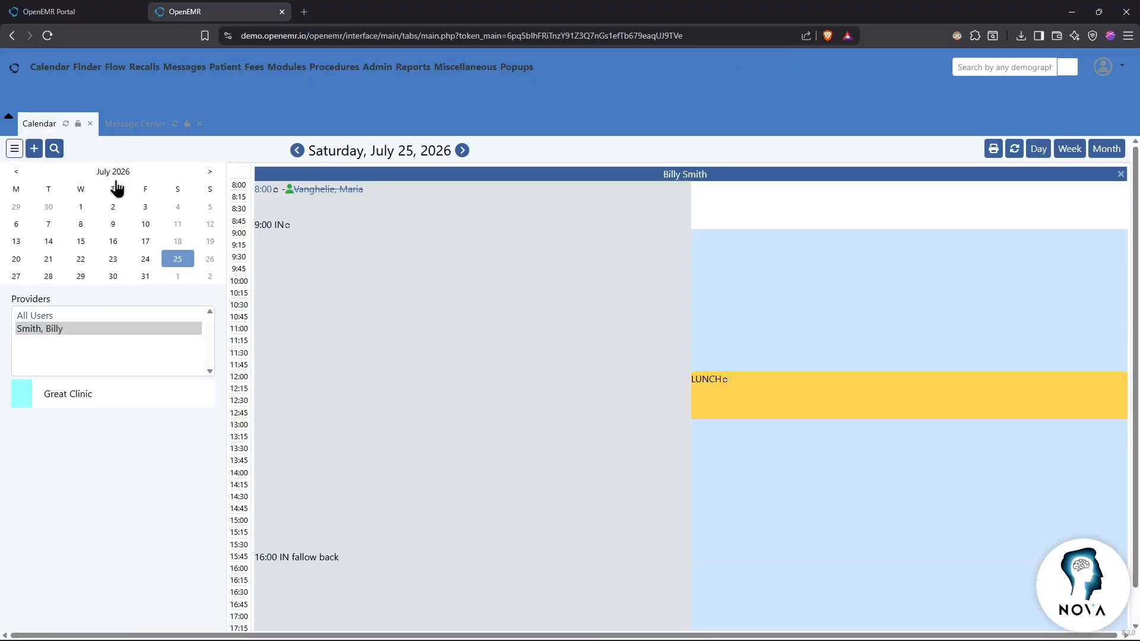
{"action": "left_click", "coordinate": [54, 150]}
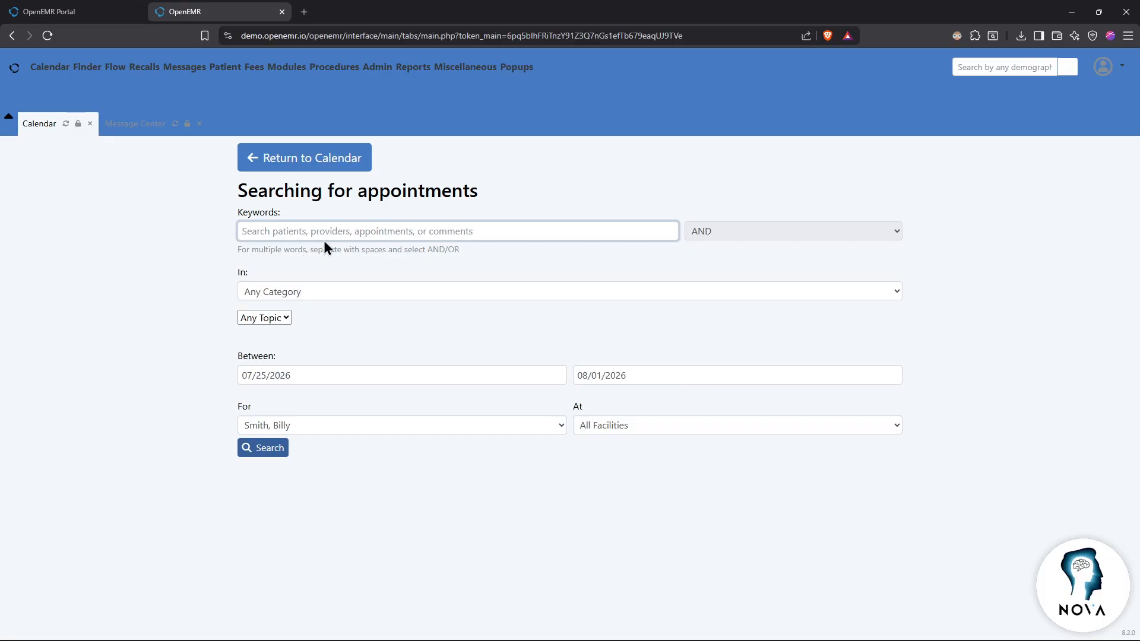
{"action": "left_click", "coordinate": [300, 159]}
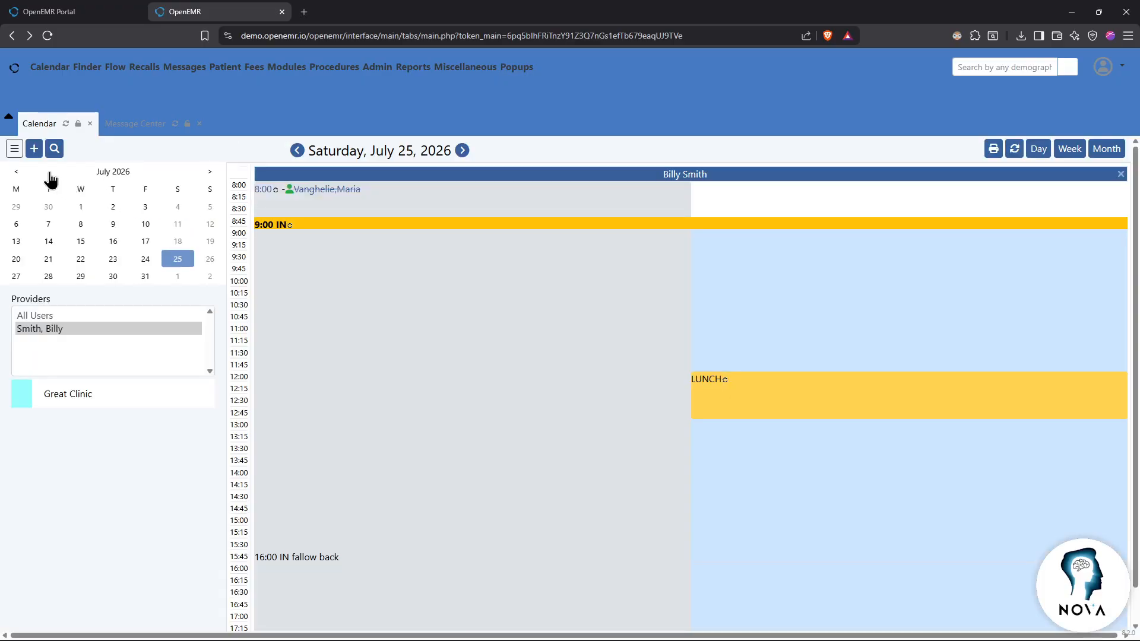
Step: Start a 9:00 appointment on 2026-07-25, compare Provider and Patient forms, and list categories
{"action": "left_click", "coordinate": [34, 149]}
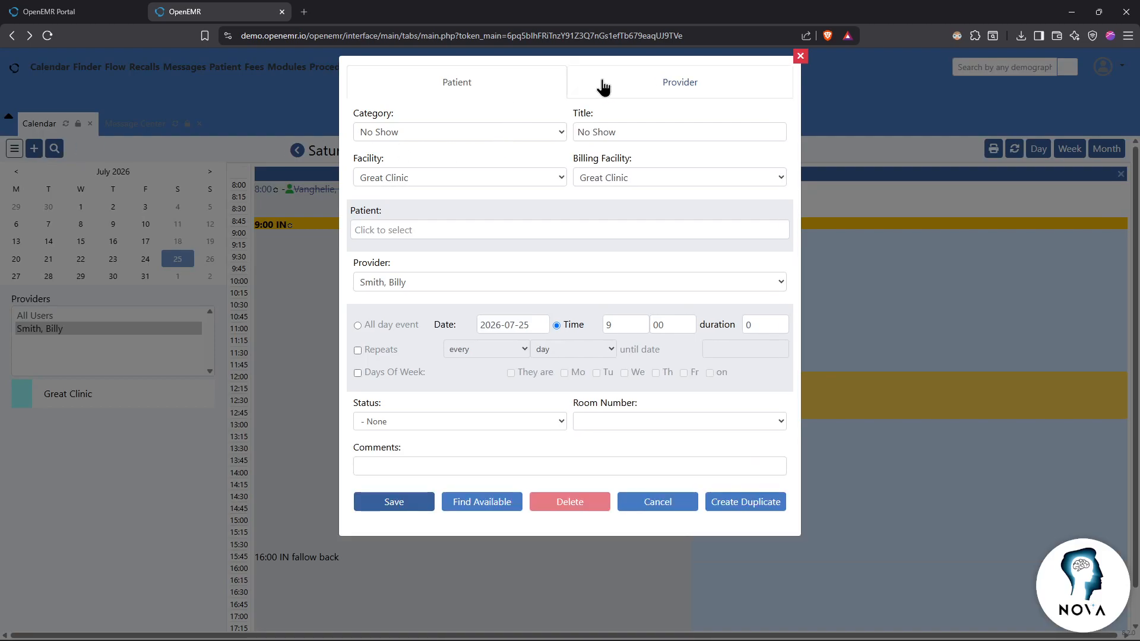
{"action": "left_click", "coordinate": [662, 86]}
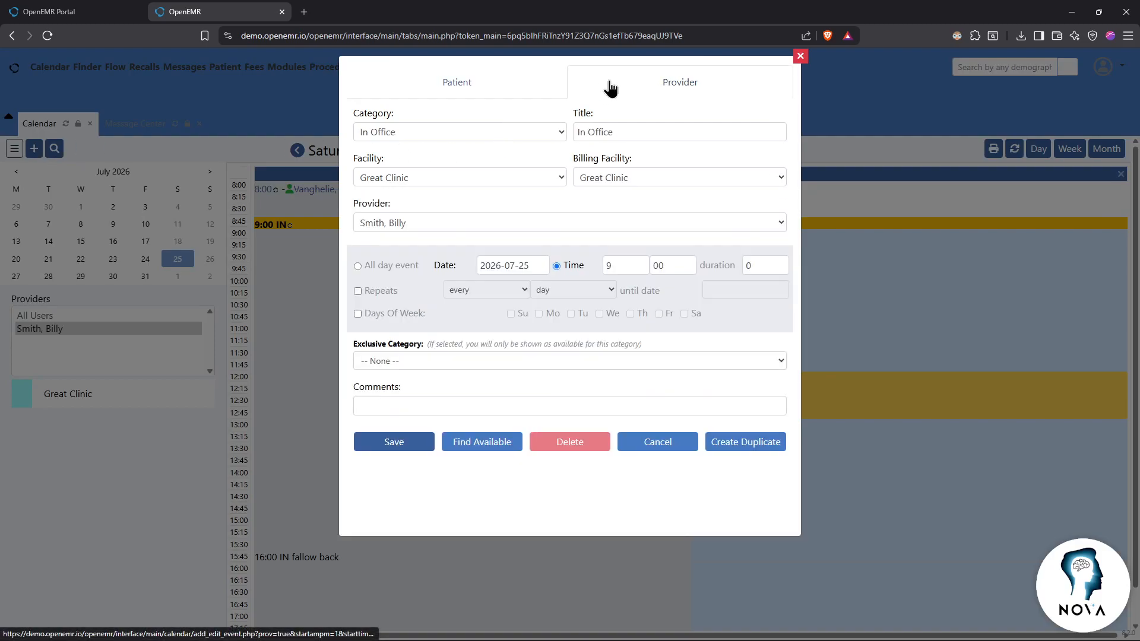
{"action": "left_click", "coordinate": [486, 92]}
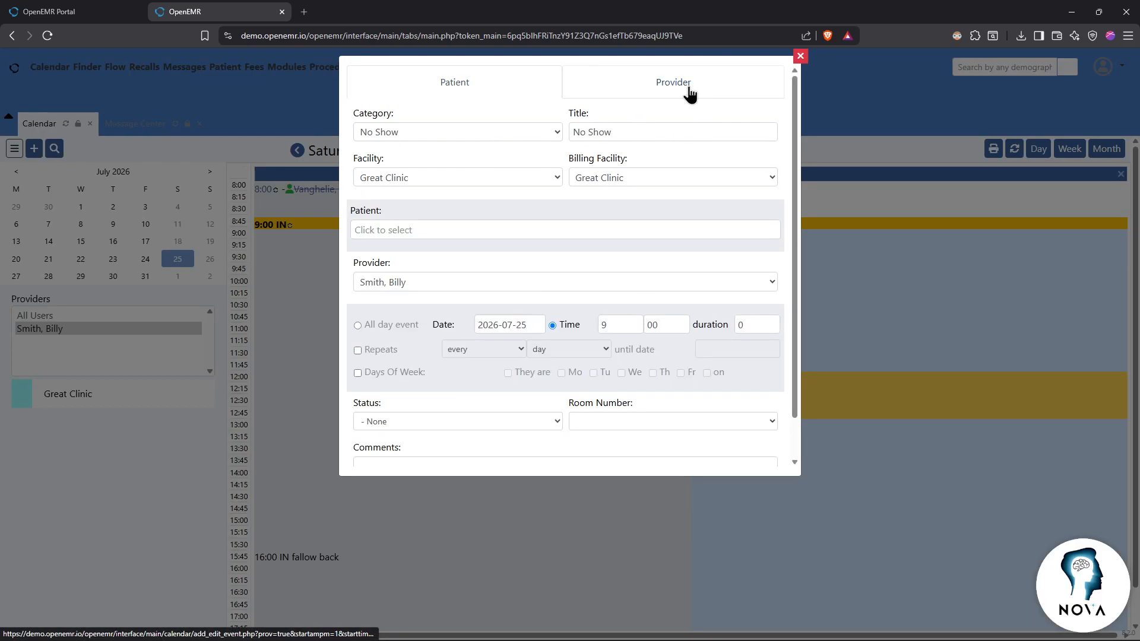
{"action": "left_click", "coordinate": [688, 89]}
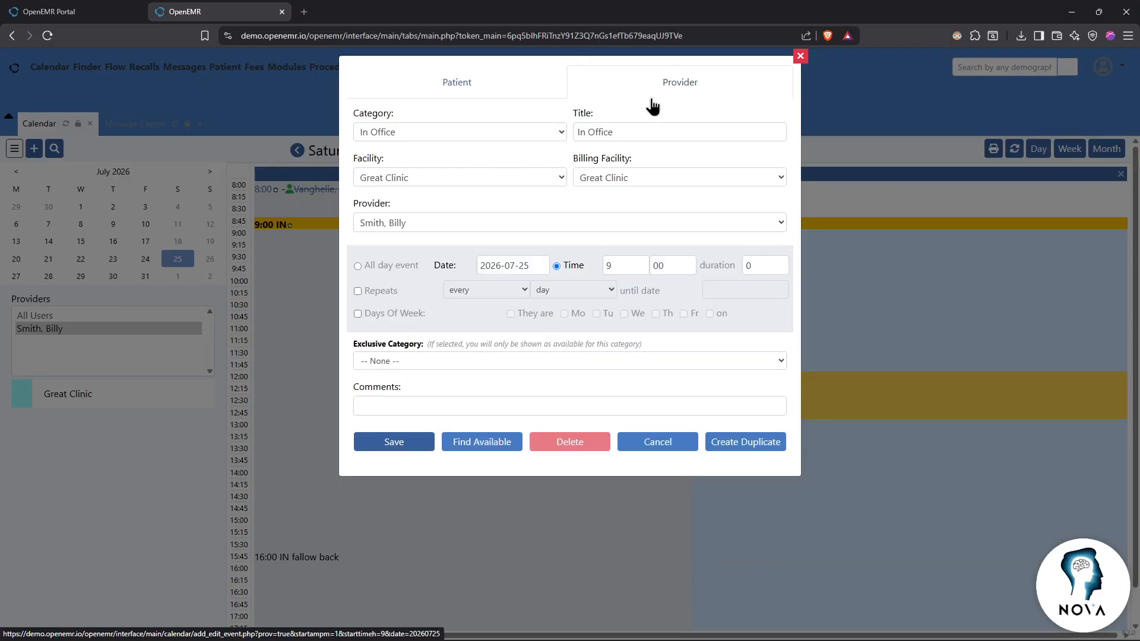
{"action": "left_click", "coordinate": [462, 86]}
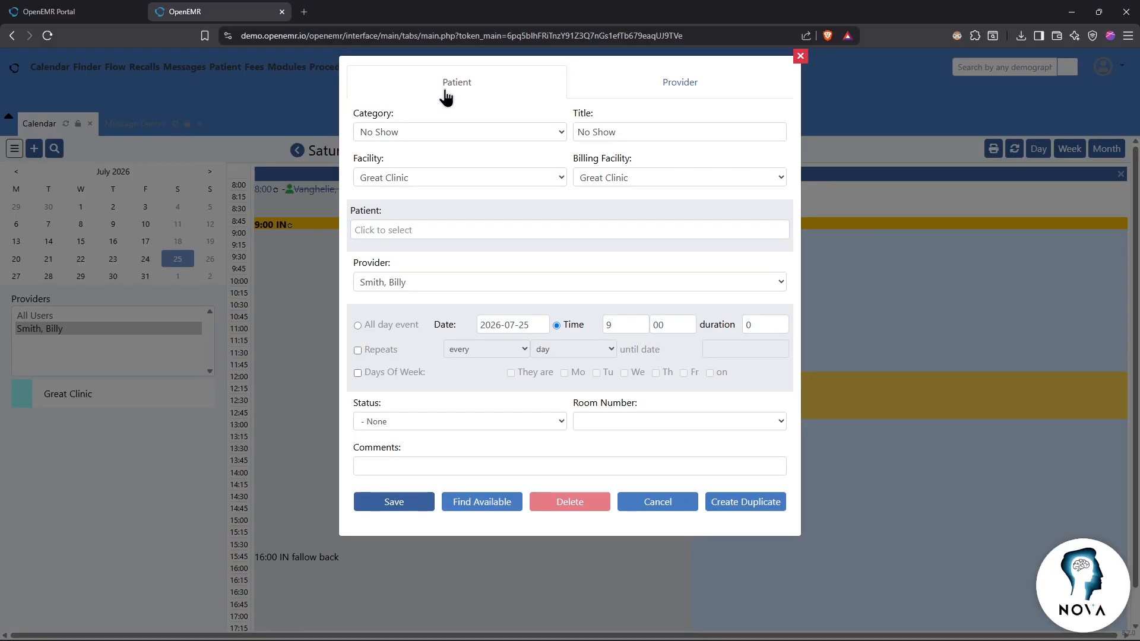
{"action": "left_click", "coordinate": [483, 134]}
Step: Set the appointment category to Office Visit and keep Great Clinic as the facility
{"action": "left_click", "coordinate": [475, 168]}
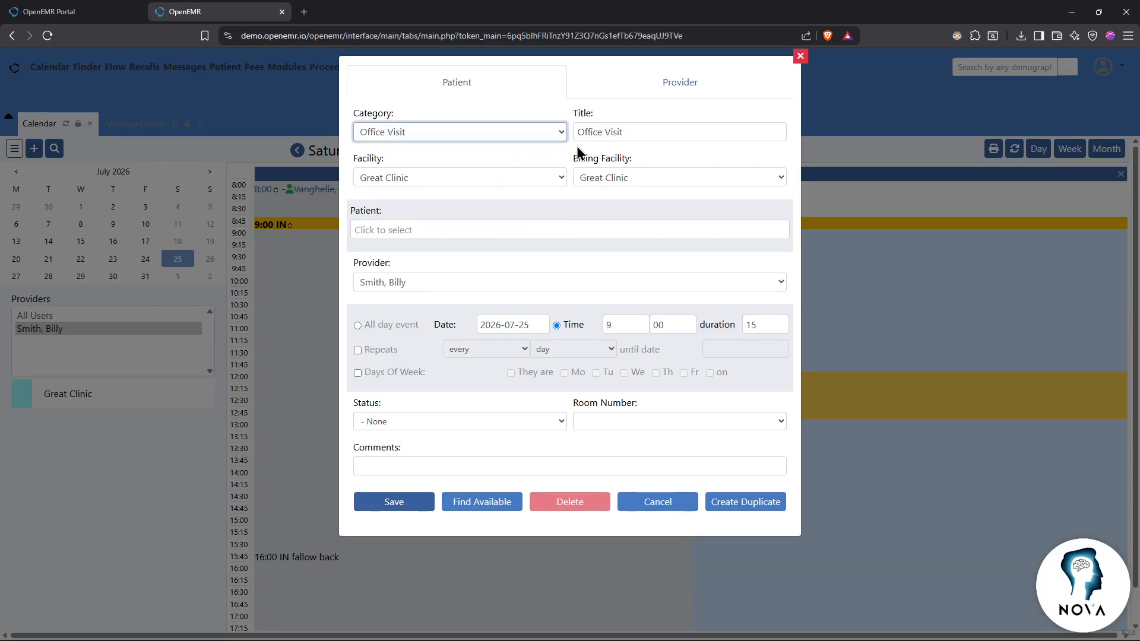
{"action": "left_click", "coordinate": [493, 180]}
{"action": "left_click", "coordinate": [493, 180]}
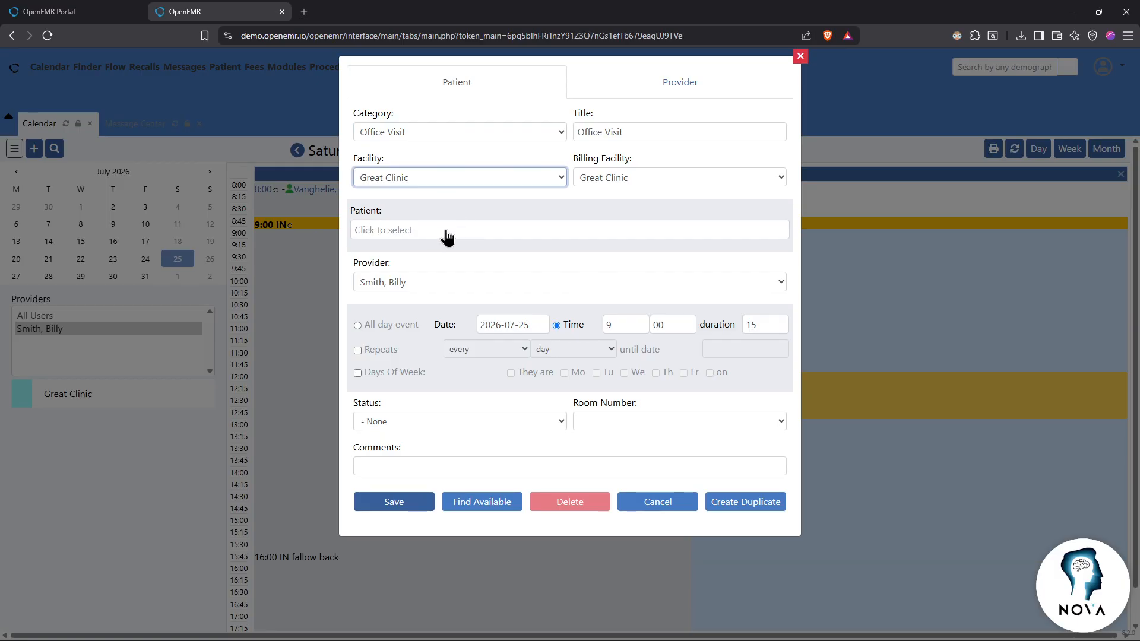
Step: Search patients by name for 'smi', find no records, and close the search
{"action": "left_click", "coordinate": [490, 230]}
{"action": "left_click", "coordinate": [517, 123]}
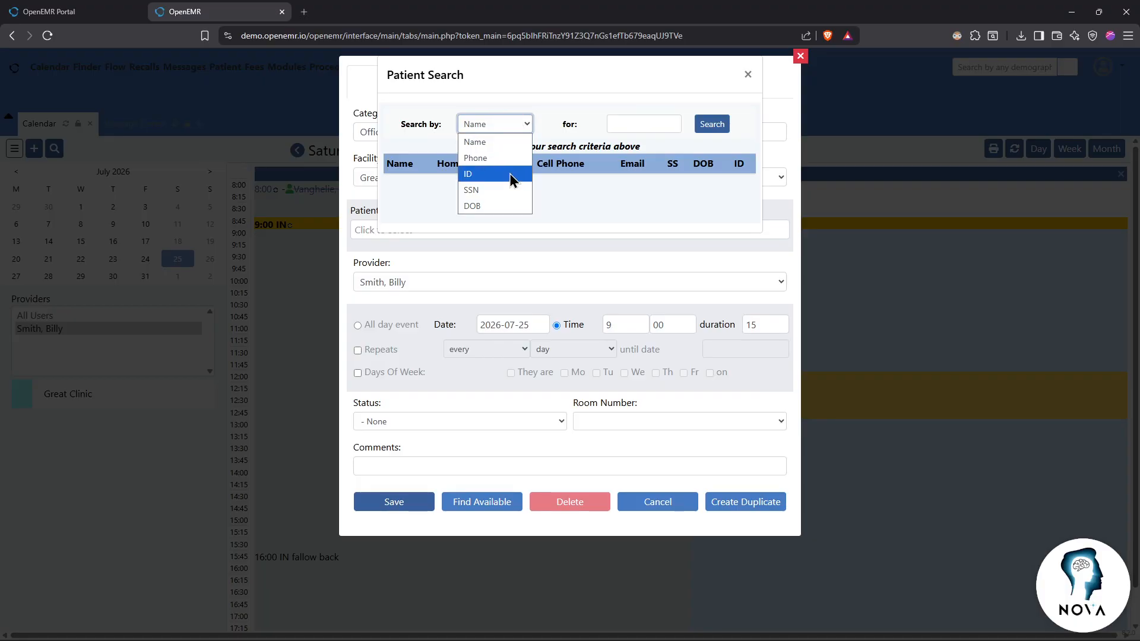
{"action": "left_click", "coordinate": [498, 142]}
{"action": "left_click", "coordinate": [618, 126]}
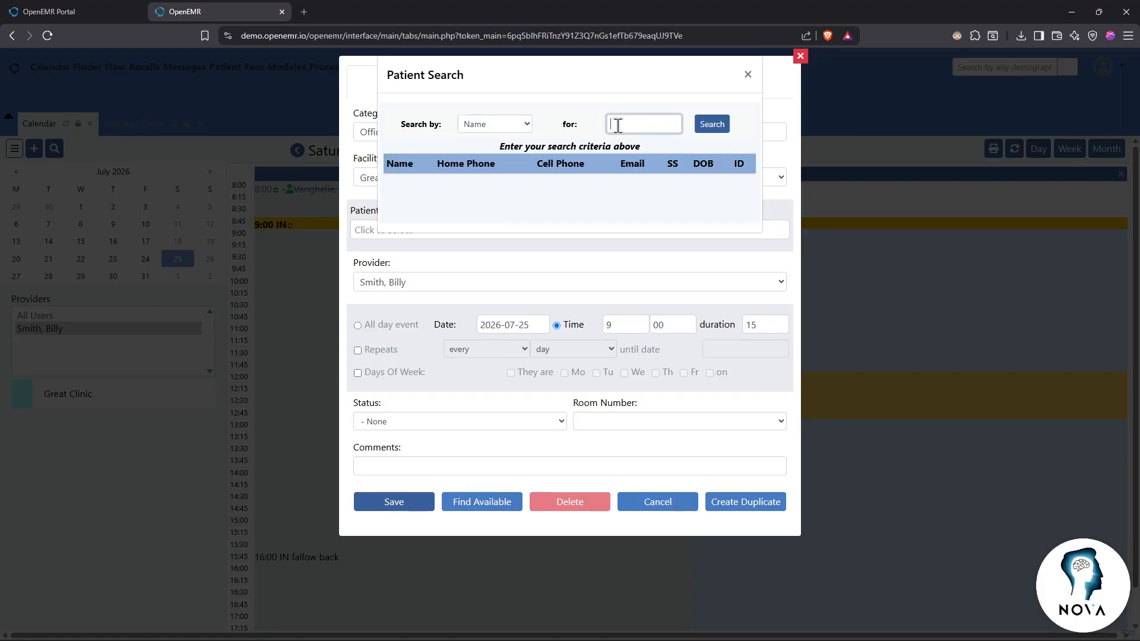
{"action": "type", "text": "smith"}
{"action": "left_click", "coordinate": [713, 126]}
{"action": "double_click", "coordinate": [644, 126]}
{"action": "left_click_drag", "start_coordinate": [550, 185], "coordinate": [537, 184]}
{"action": "left_click_drag", "start_coordinate": [444, 185], "coordinate": [459, 185]}
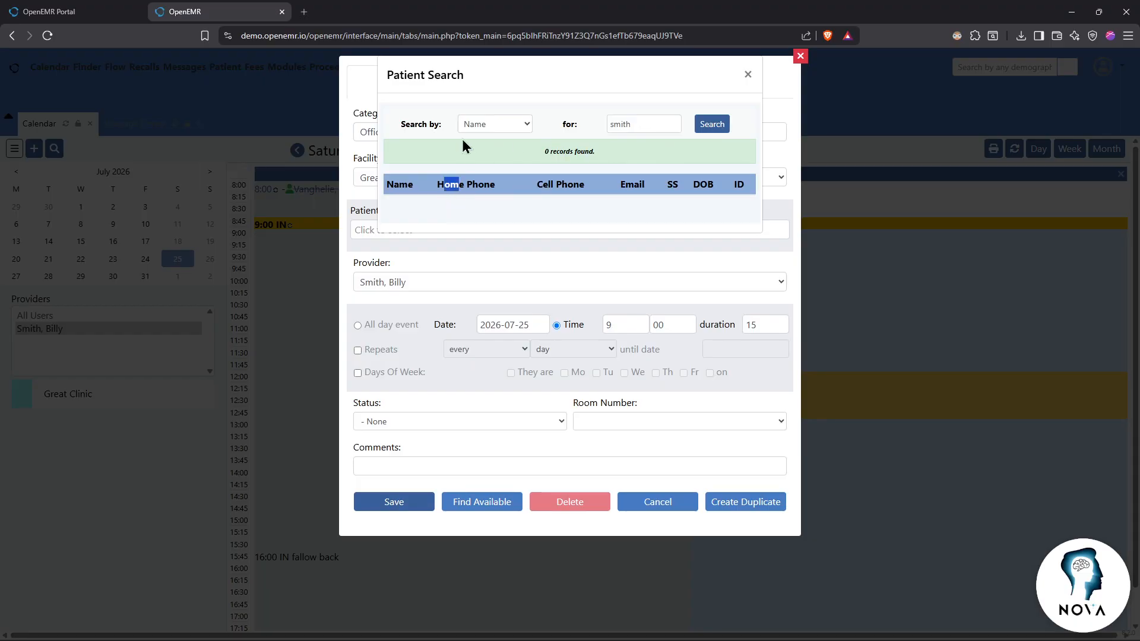
{"action": "left_click", "coordinate": [748, 73]}
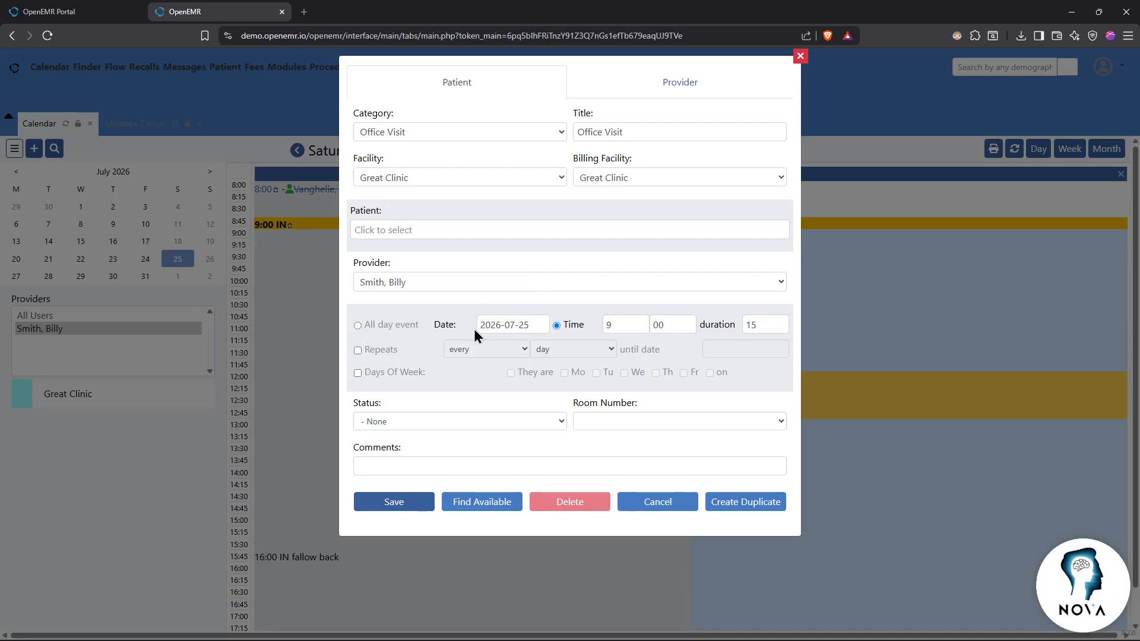
Step: Leave repeat off, status none and room number empty, then cancel the appointment form
{"action": "left_click", "coordinate": [358, 351]}
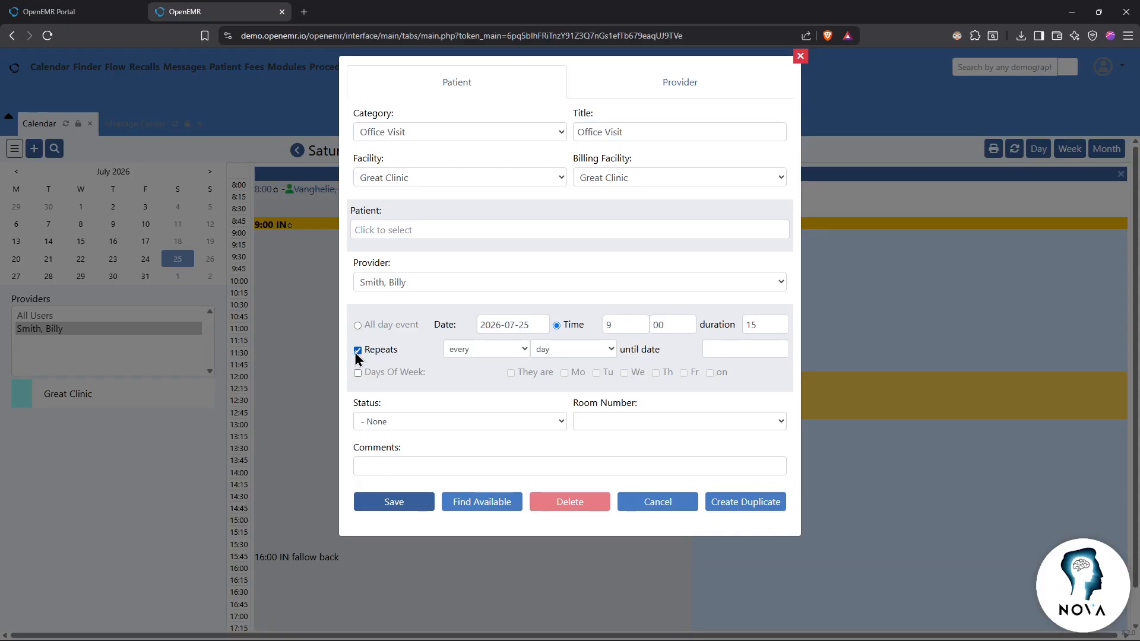
{"action": "left_click", "coordinate": [357, 350]}
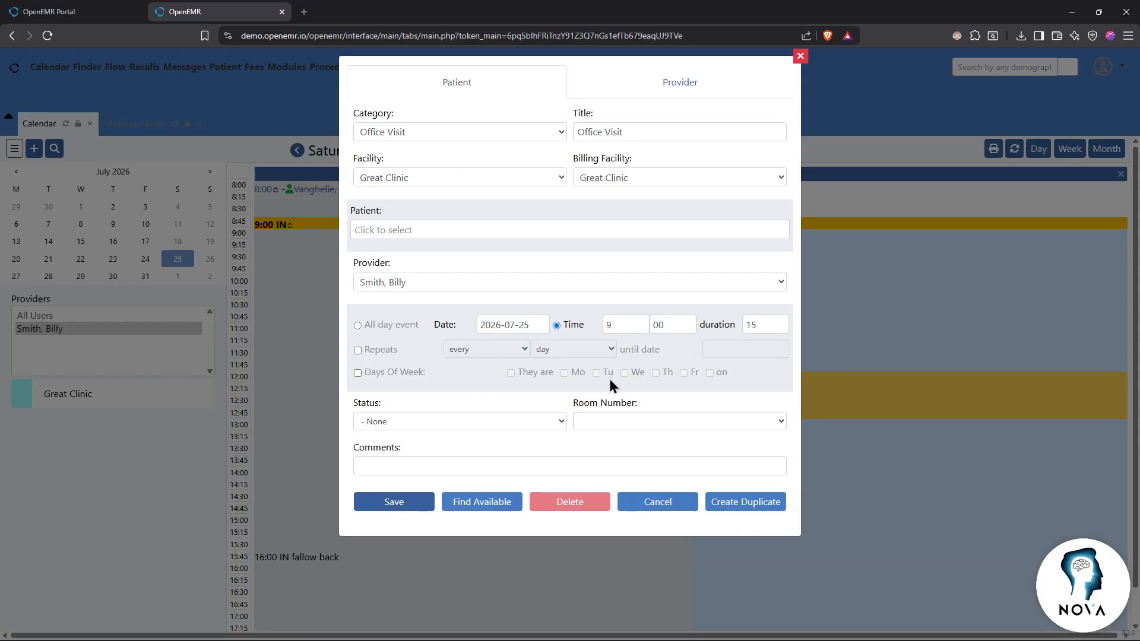
{"action": "left_click", "coordinate": [558, 422]}
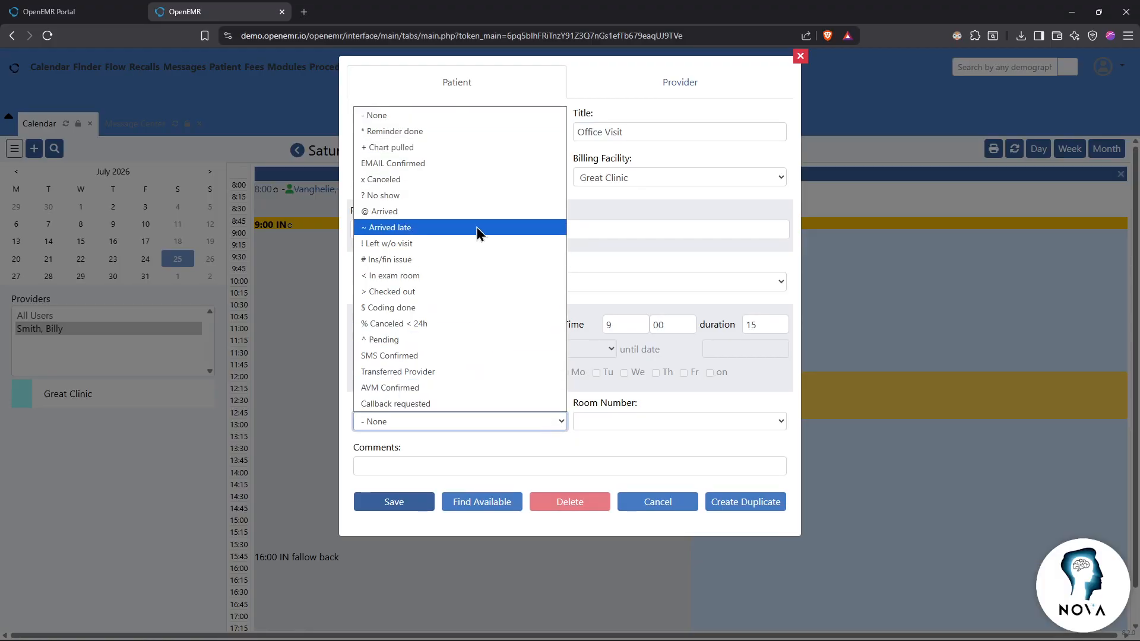
{"action": "left_click", "coordinate": [503, 437]}
{"action": "left_click", "coordinate": [649, 422]}
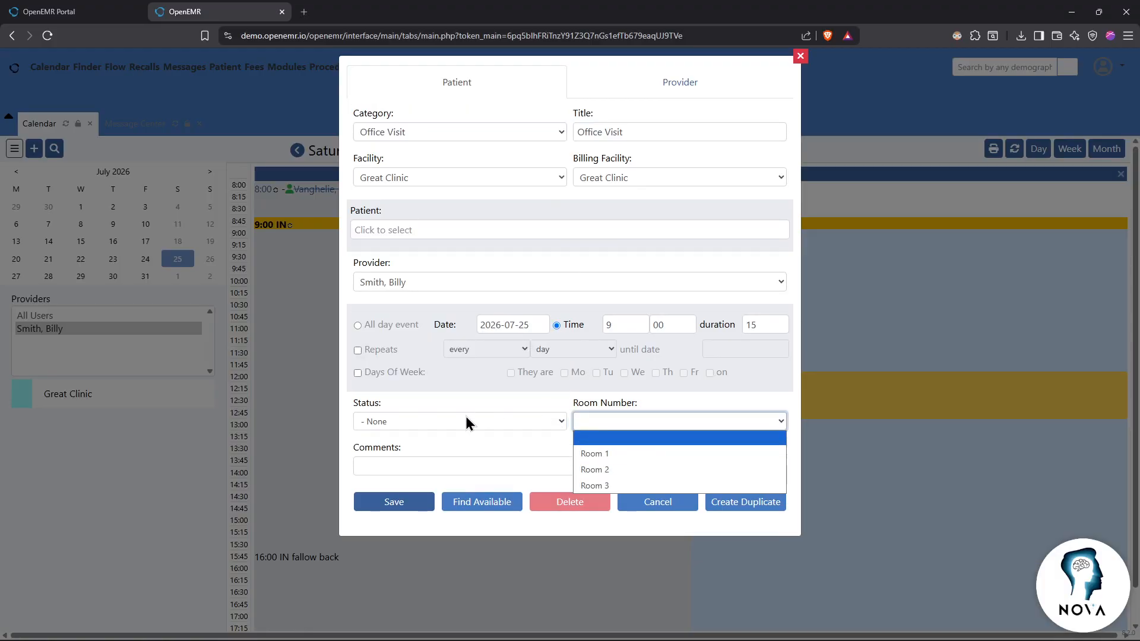
{"action": "left_click", "coordinate": [498, 436]}
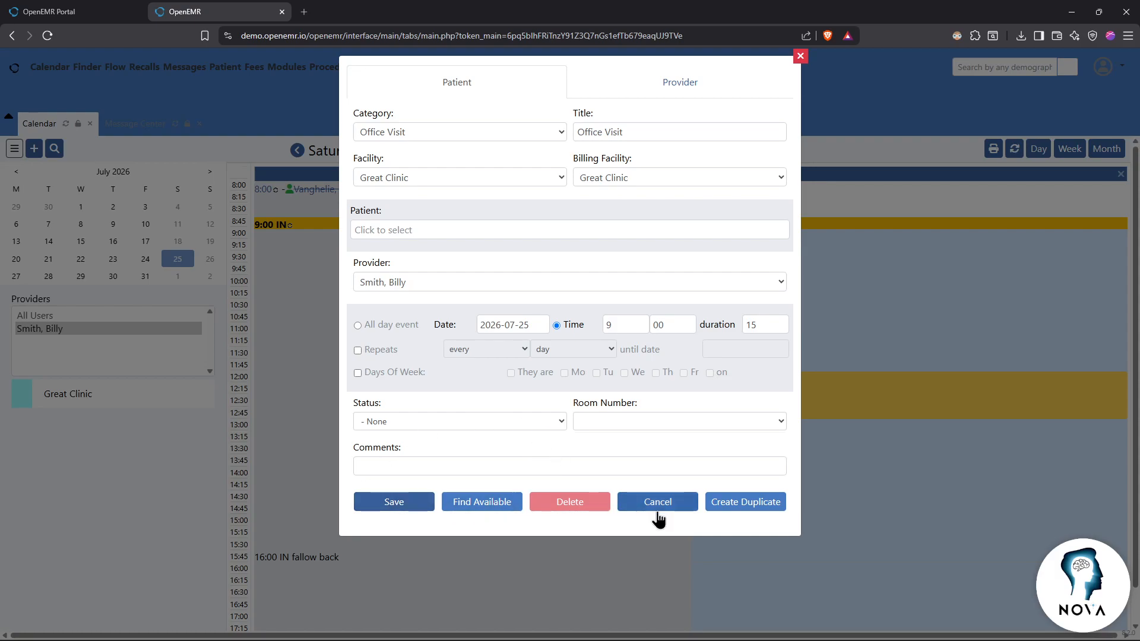
{"action": "left_click", "coordinate": [800, 56]}
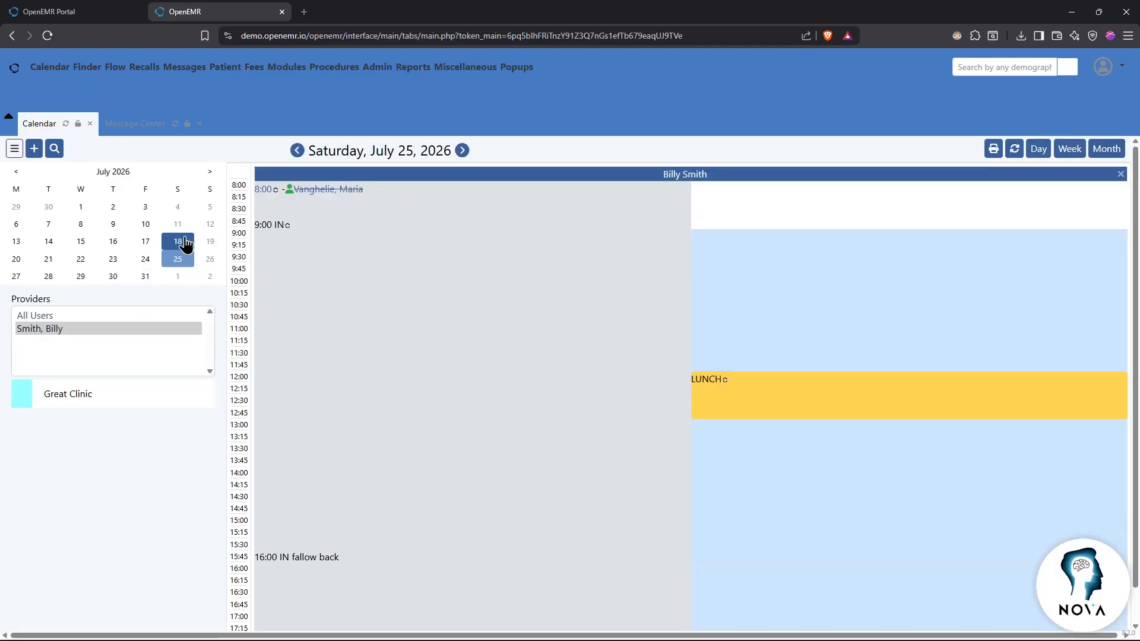
Step: Open the 8:00 July 25 patient's record and expand Patient Portal / API Access
{"action": "left_click", "coordinate": [171, 245]}
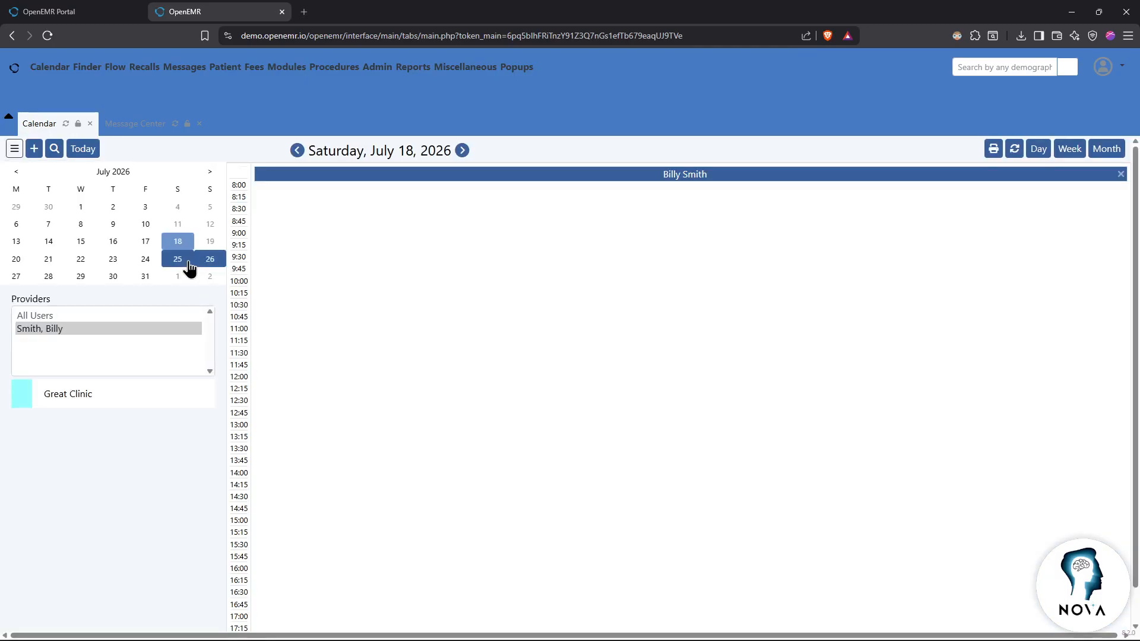
{"action": "left_click", "coordinate": [185, 265]}
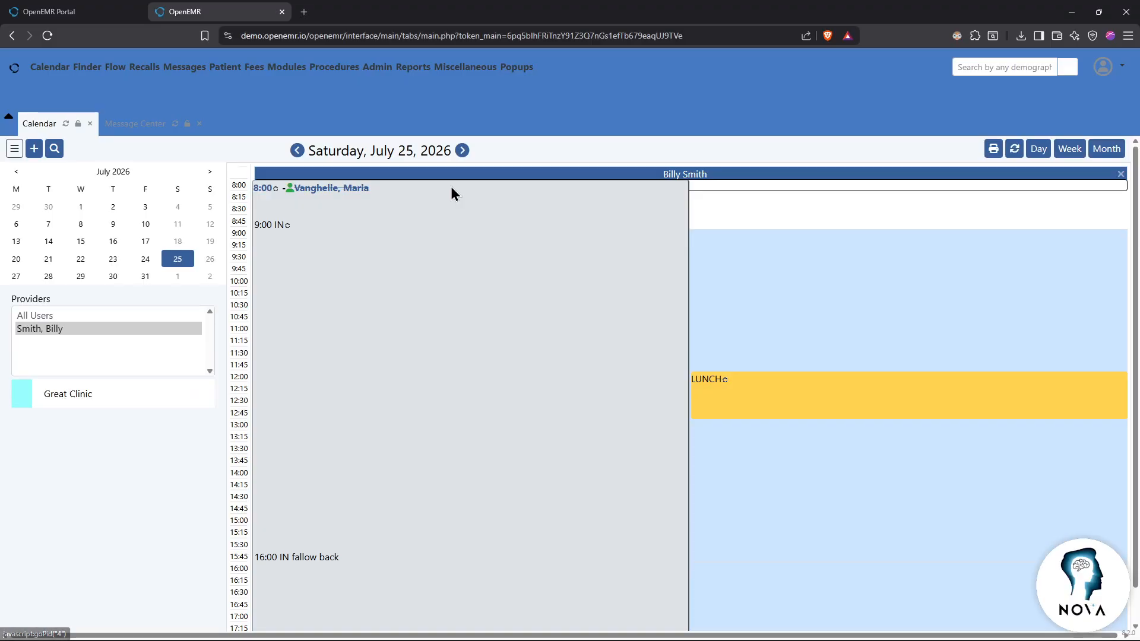
{"action": "left_click", "coordinate": [336, 189]}
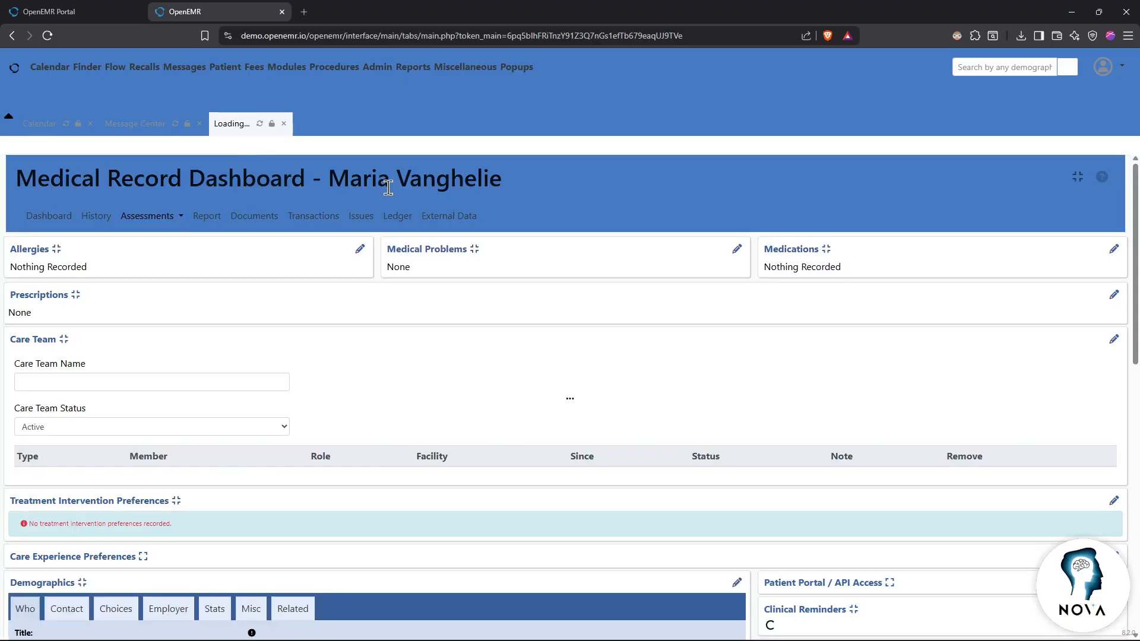
{"action": "scroll", "coordinate": [372, 332], "scroll_direction": "down", "scroll_amount": 5}
{"action": "scroll", "coordinate": [372, 340], "scroll_direction": "up", "scroll_amount": 5}
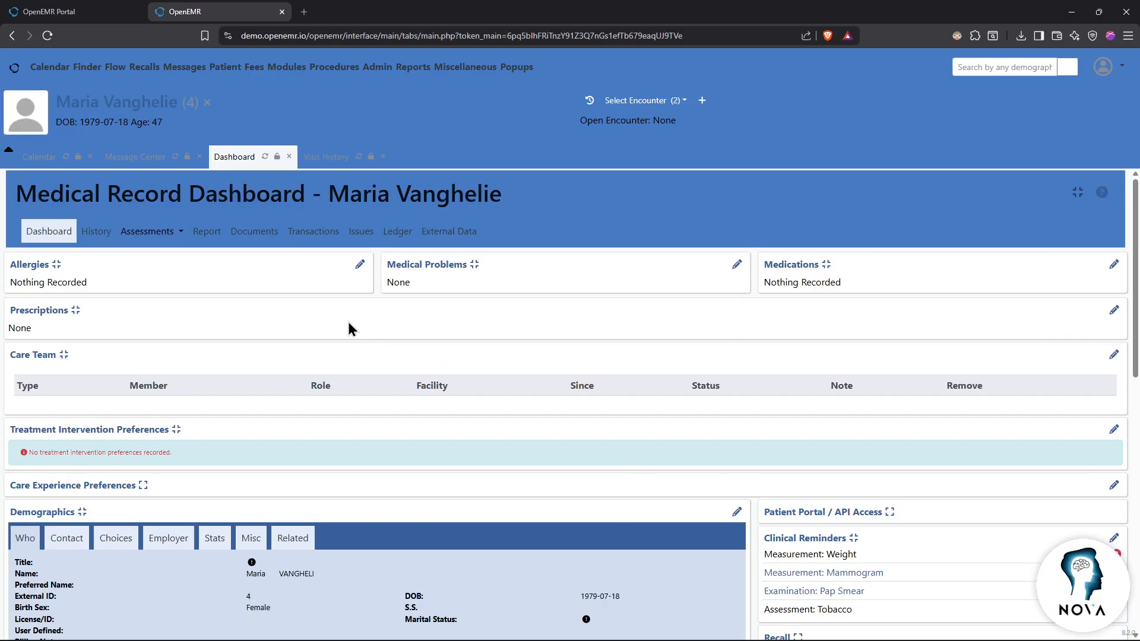
{"action": "scroll", "coordinate": [404, 326], "scroll_direction": "down", "scroll_amount": 5}
{"action": "scroll", "coordinate": [858, 393], "scroll_direction": "up", "scroll_amount": 3}
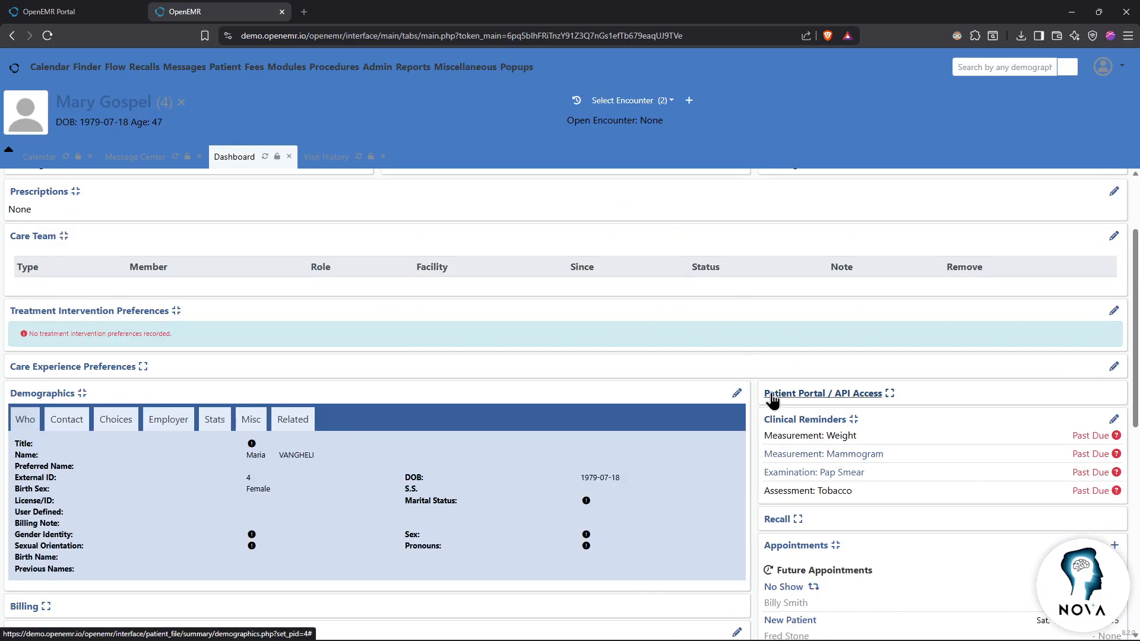
{"action": "left_click", "coordinate": [803, 396]}
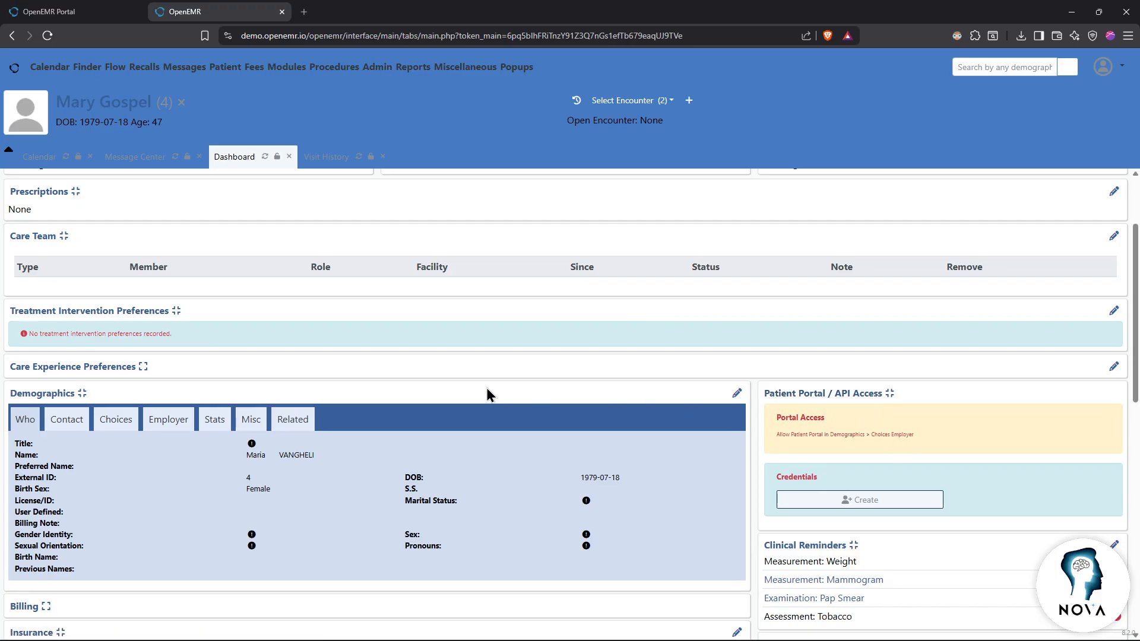
{"action": "scroll", "coordinate": [501, 392], "scroll_direction": "down", "scroll_amount": 3}
{"action": "scroll", "coordinate": [396, 379], "scroll_direction": "up", "scroll_amount": 1}
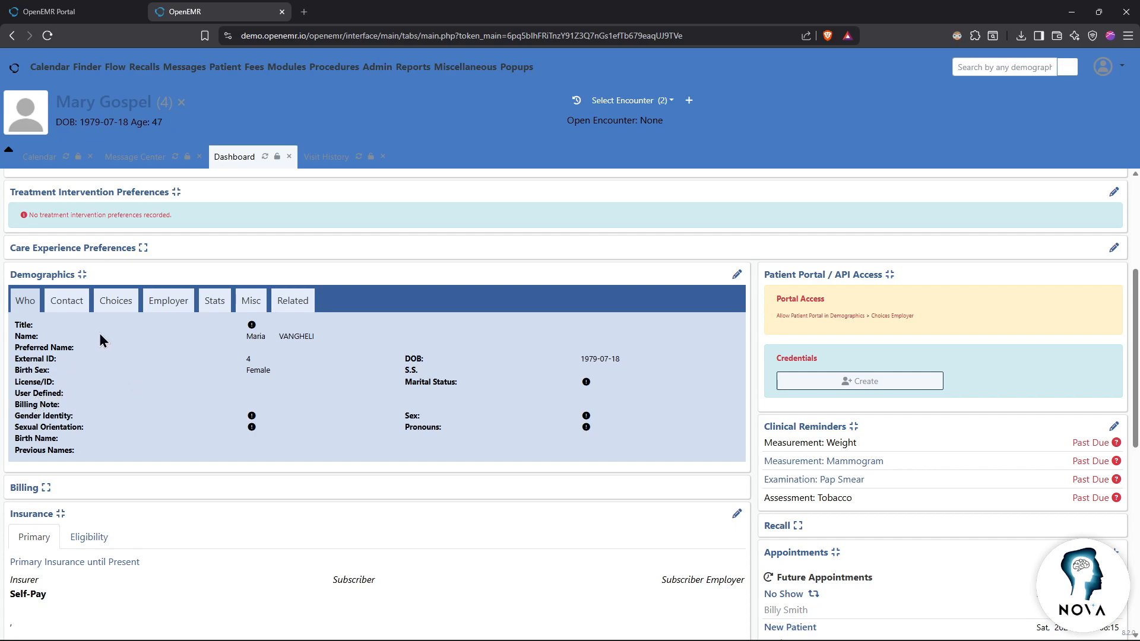
Step: Browse the Contact, Choices, Employer, Stats, Misc and Related demographics tabs, then open History
{"action": "left_click", "coordinate": [74, 304]}
{"action": "left_click", "coordinate": [118, 303]}
{"action": "left_click", "coordinate": [162, 303]}
{"action": "left_click", "coordinate": [222, 305]}
{"action": "left_click", "coordinate": [250, 303]}
{"action": "left_click", "coordinate": [280, 301]}
{"action": "scroll", "coordinate": [255, 316], "scroll_direction": "down", "scroll_amount": 3}
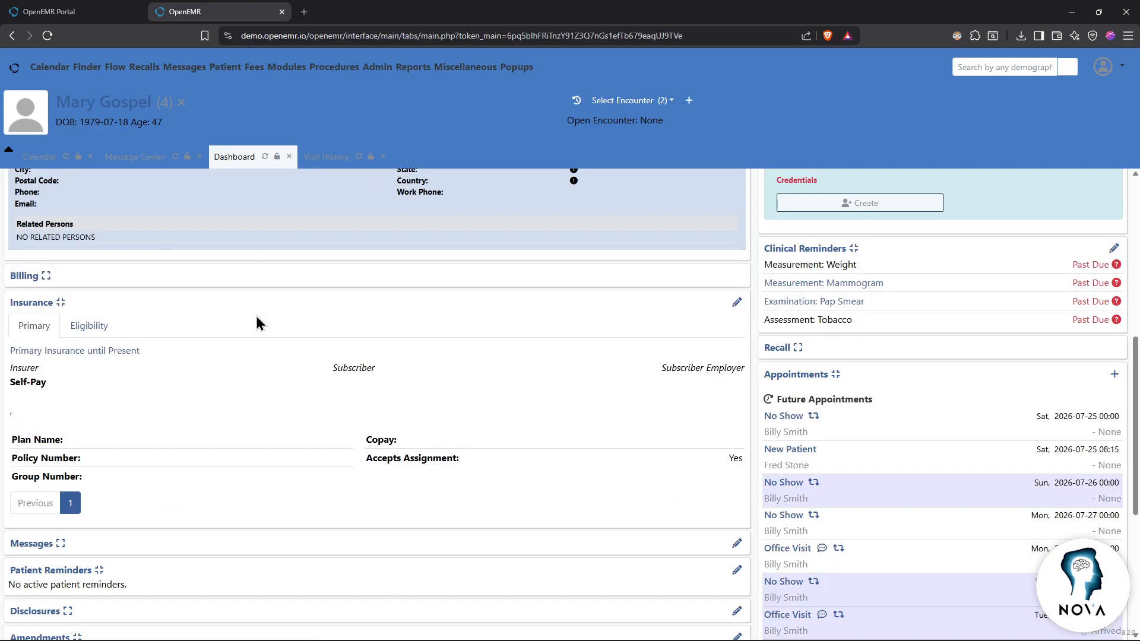
{"action": "scroll", "coordinate": [257, 323], "scroll_direction": "down", "scroll_amount": 5}
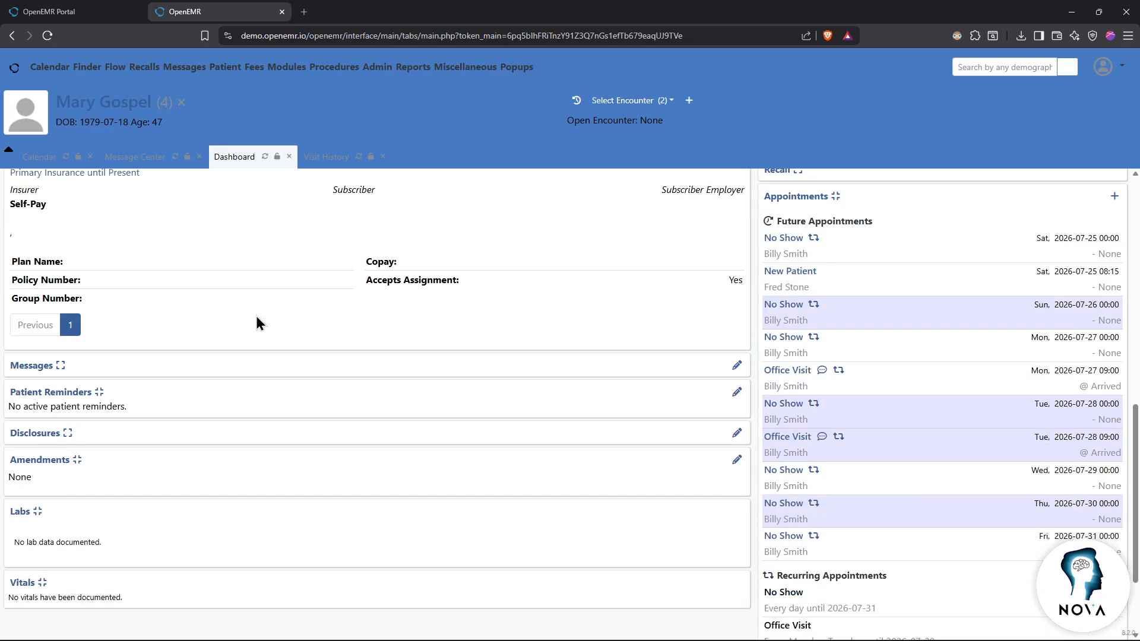
{"action": "scroll", "coordinate": [246, 324], "scroll_direction": "up", "scroll_amount": 7}
{"action": "scroll", "coordinate": [244, 356], "scroll_direction": "up", "scroll_amount": 5}
{"action": "scroll", "coordinate": [255, 380], "scroll_direction": "down", "scroll_amount": 2}
{"action": "scroll", "coordinate": [207, 332], "scroll_direction": "up", "scroll_amount": 2}
{"action": "left_click", "coordinate": [100, 232]}
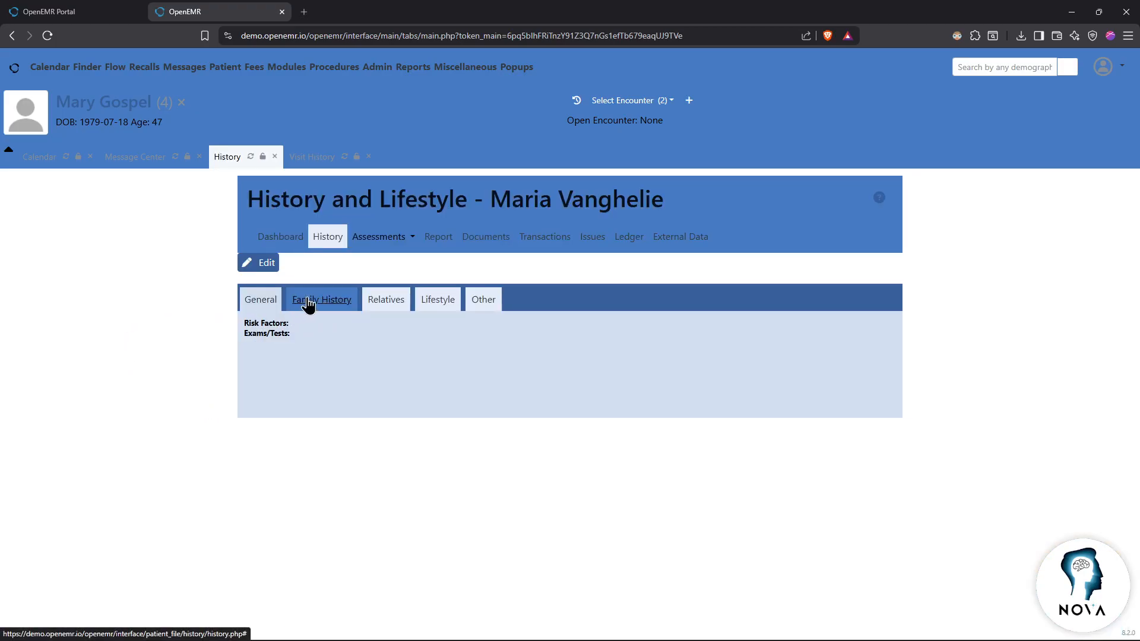
Step: View the patient's SDOH assessment, reports and documents, then go back to reports
{"action": "left_click", "coordinate": [391, 239]}
{"action": "left_click", "coordinate": [389, 265]}
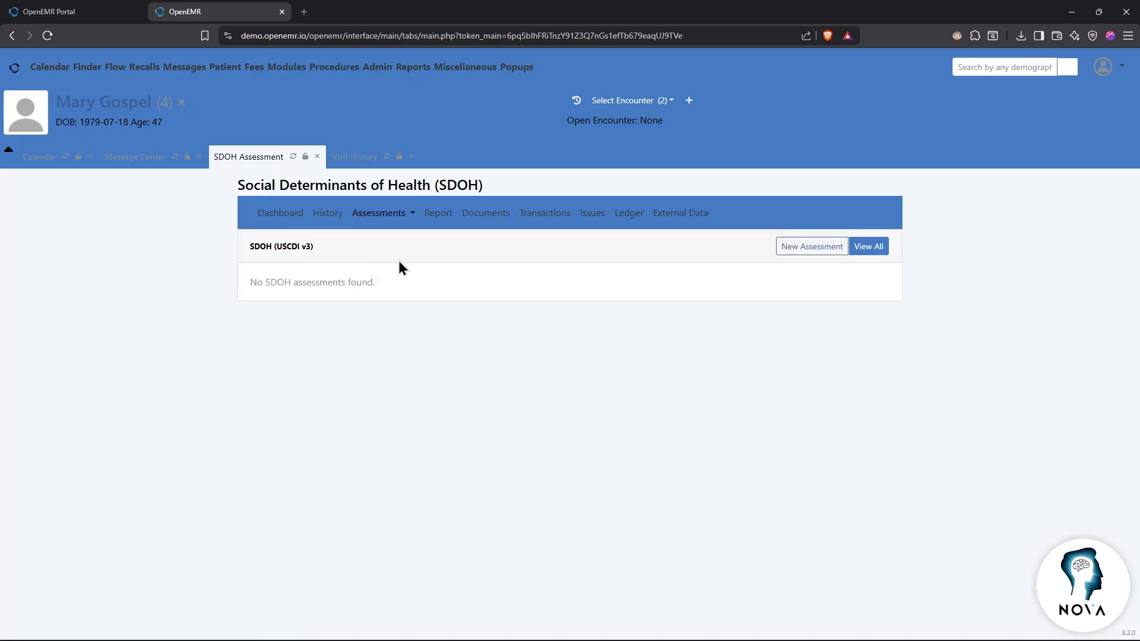
{"action": "left_click", "coordinate": [496, 221]}
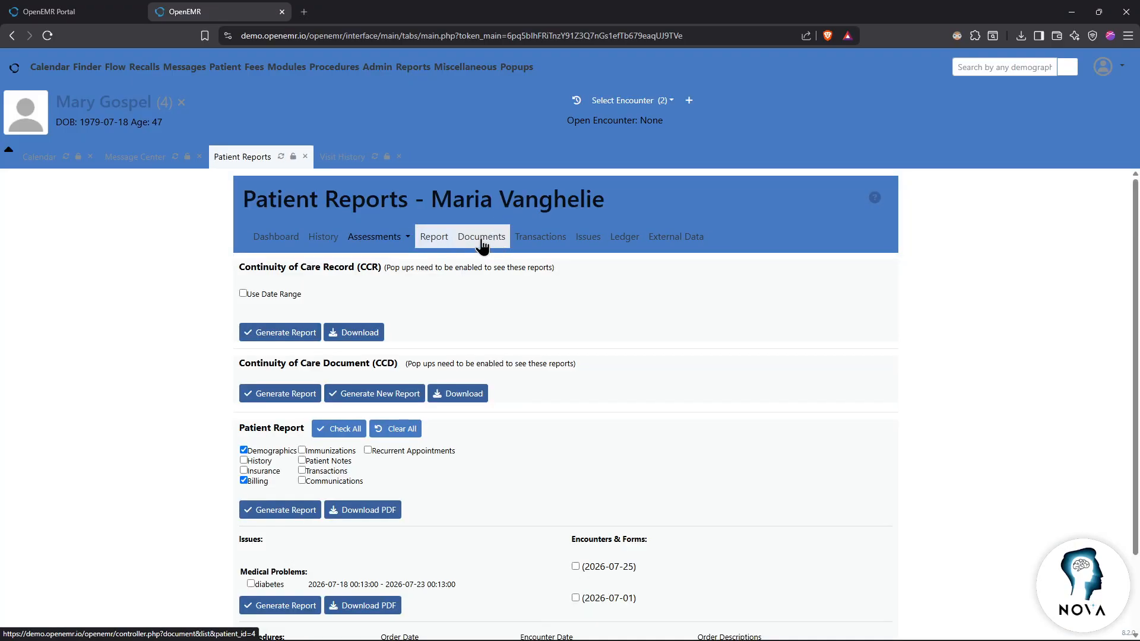
{"action": "left_click", "coordinate": [481, 244]}
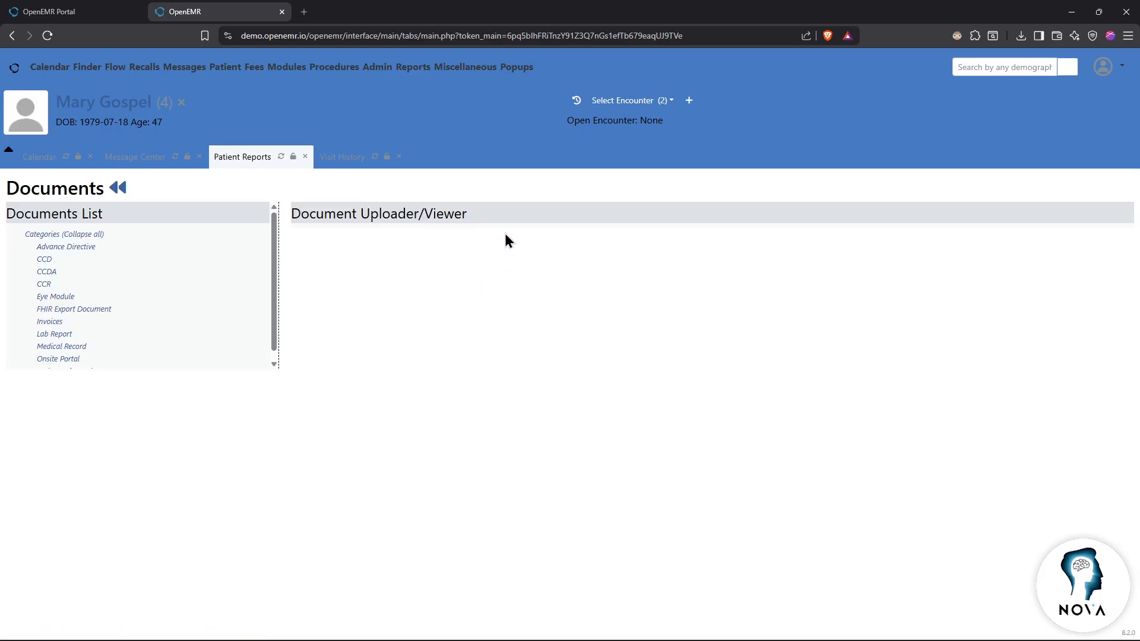
{"action": "key", "text": "alt+Left"}
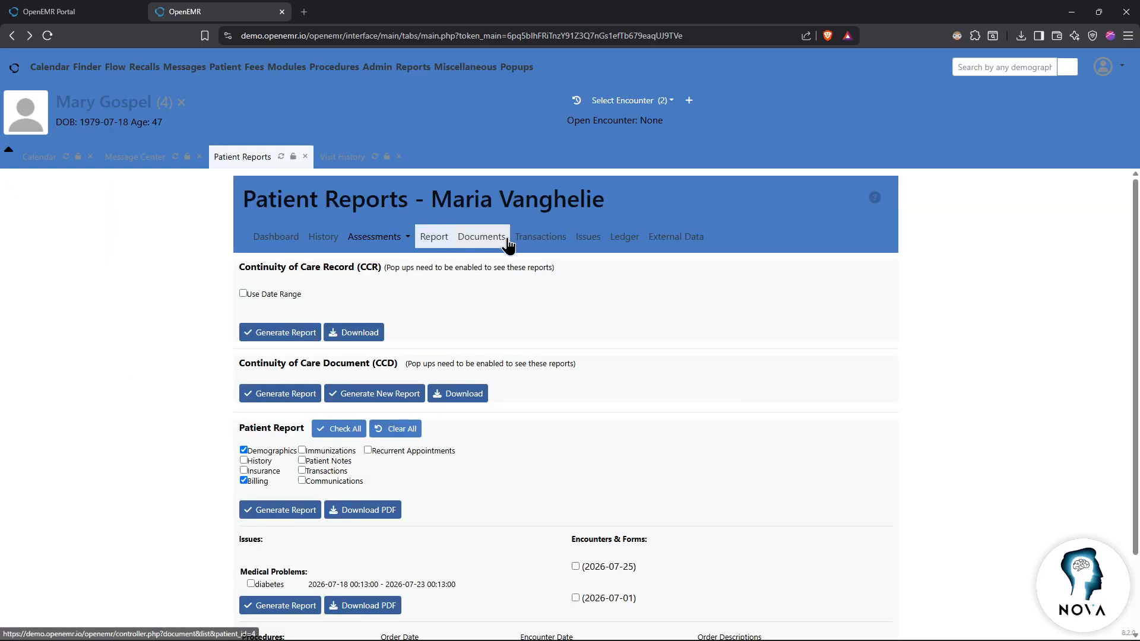
Step: Check Transactions, the Medical Issues list and dashboard, then return to the calendar
{"action": "left_click", "coordinate": [555, 240]}
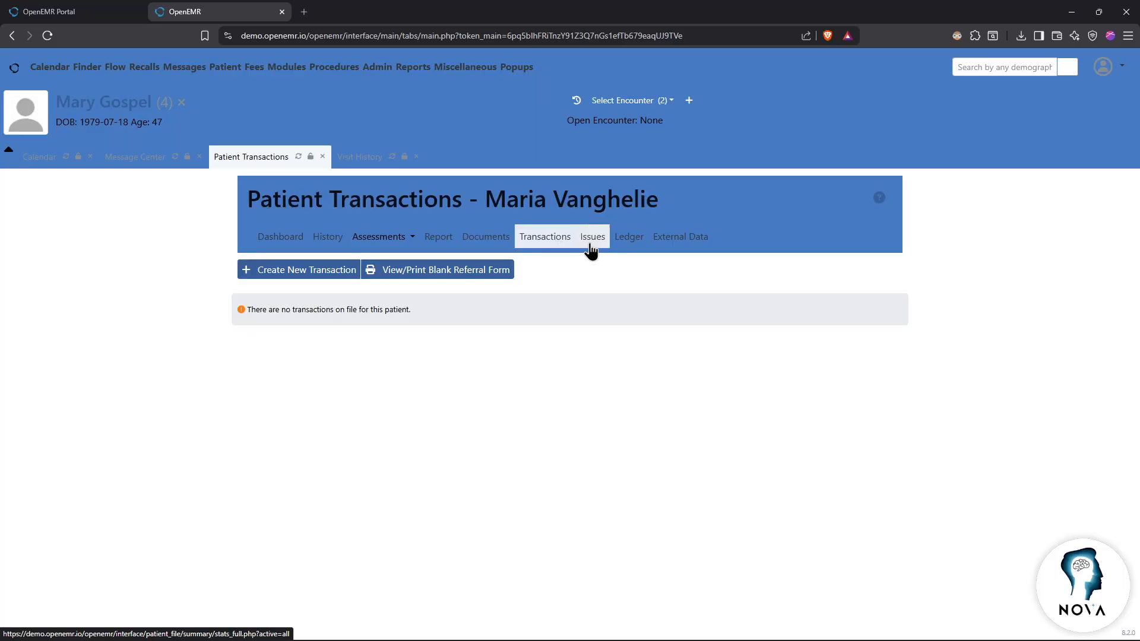
{"action": "left_click", "coordinate": [593, 248]}
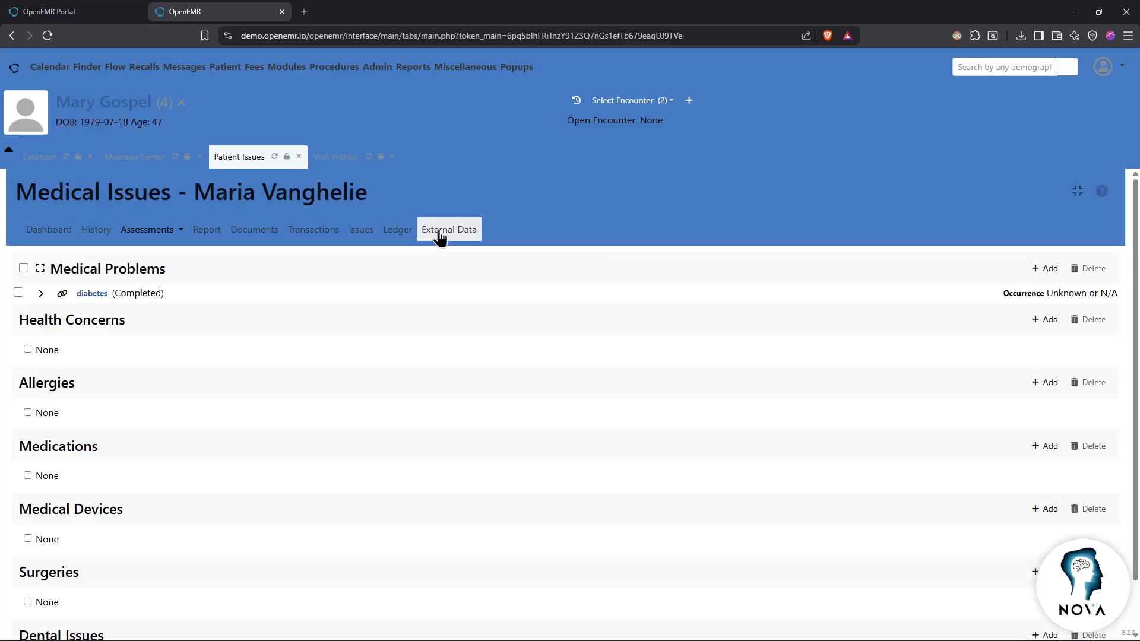
{"action": "left_click", "coordinate": [60, 232]}
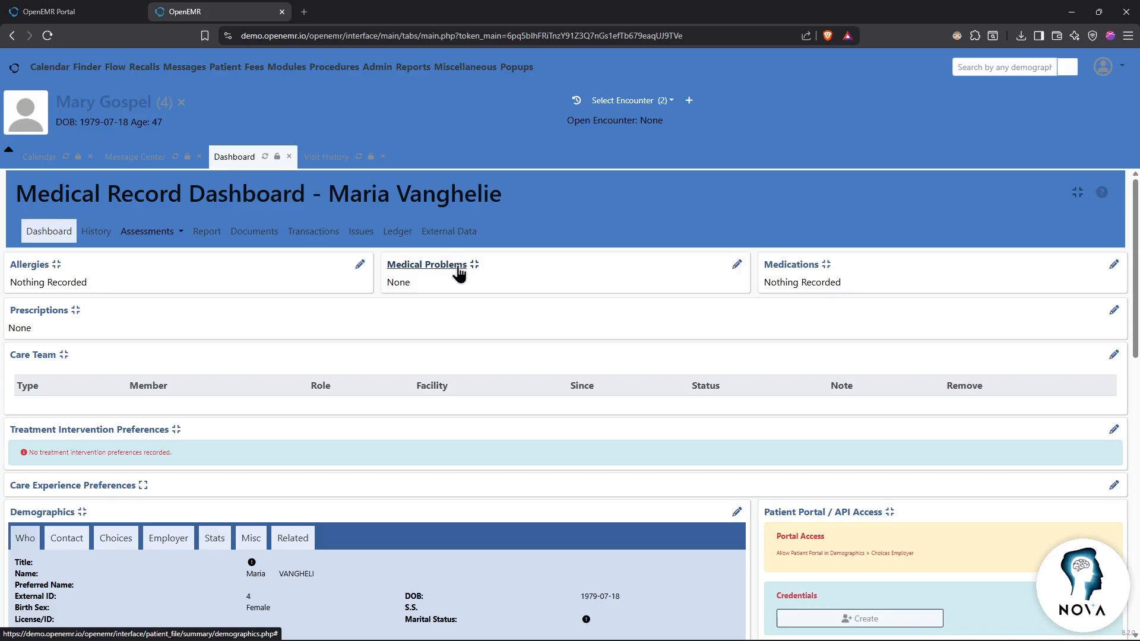
{"action": "scroll", "coordinate": [519, 298], "scroll_direction": "down", "scroll_amount": 10}
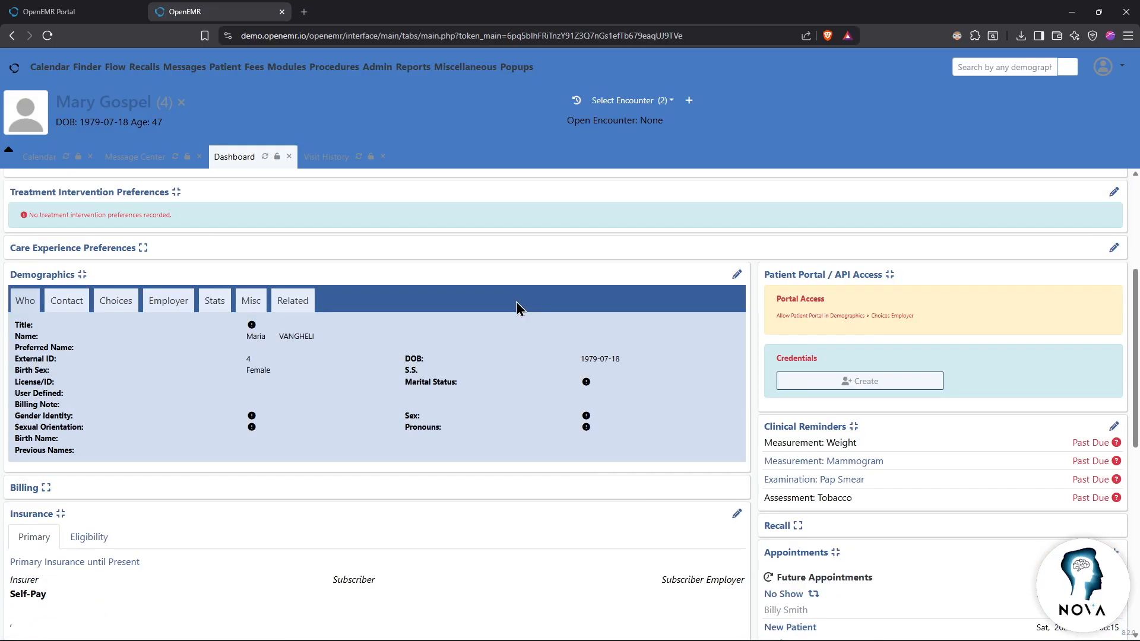
{"action": "scroll", "coordinate": [520, 298], "scroll_direction": "down", "scroll_amount": 4}
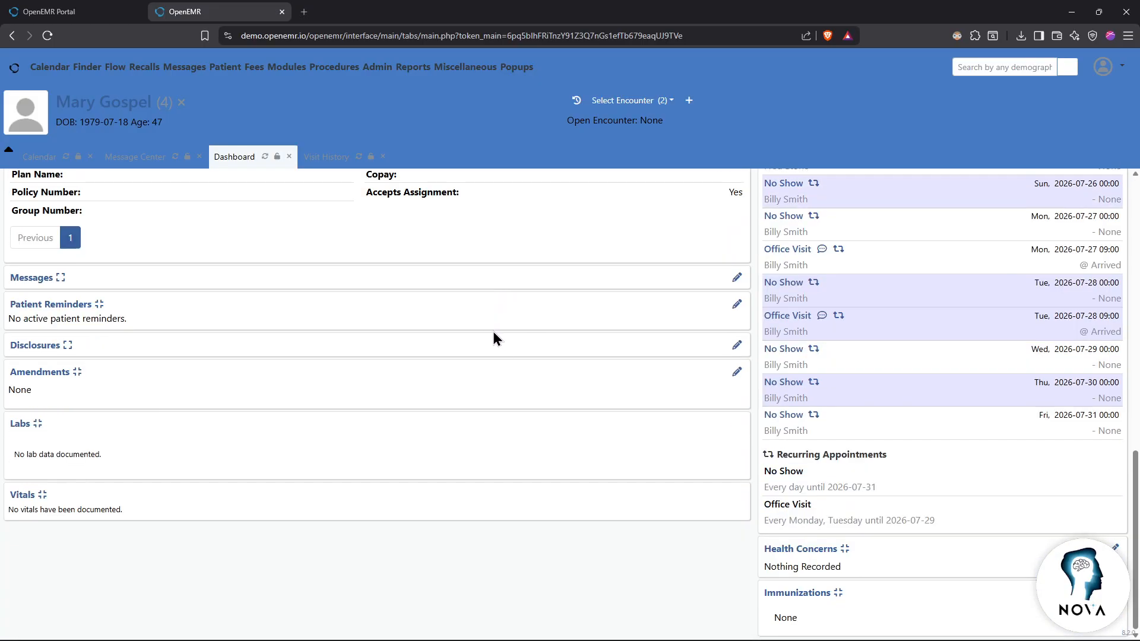
{"action": "scroll", "coordinate": [516, 386], "scroll_direction": "up", "scroll_amount": 13}
{"action": "scroll", "coordinate": [473, 353], "scroll_direction": "down", "scroll_amount": 13}
{"action": "scroll", "coordinate": [475, 354], "scroll_direction": "up", "scroll_amount": 13}
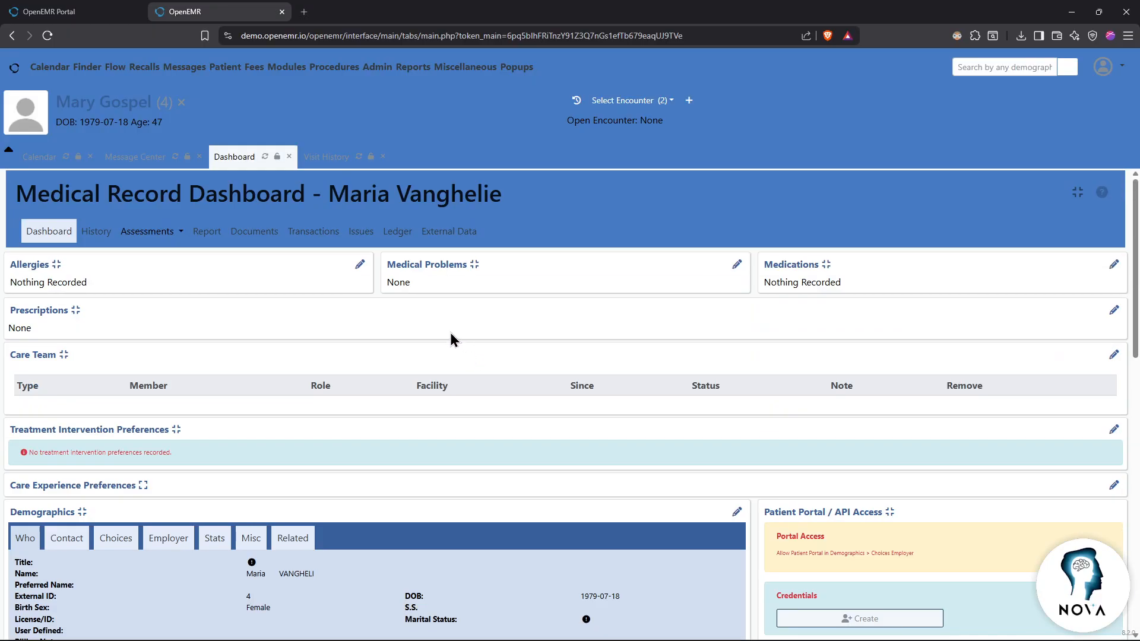
{"action": "key", "text": "alt+Left"}
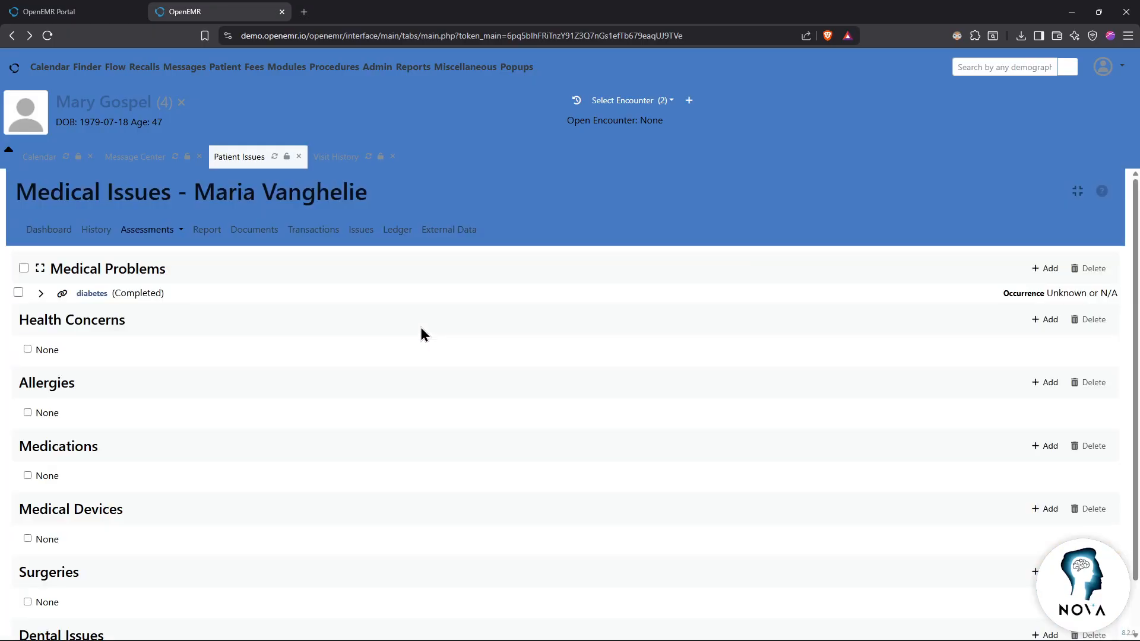
{"action": "left_click", "coordinate": [33, 153]}
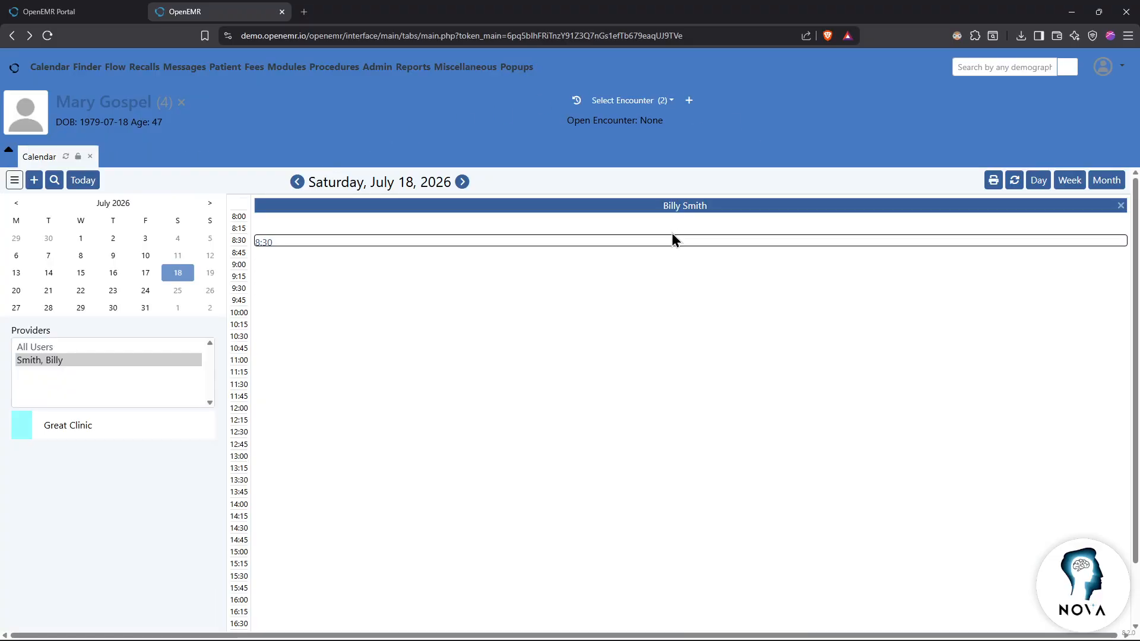
Step: Show Friday July 24 for all users and start a 12:45 appointment
{"action": "left_click", "coordinate": [122, 294]}
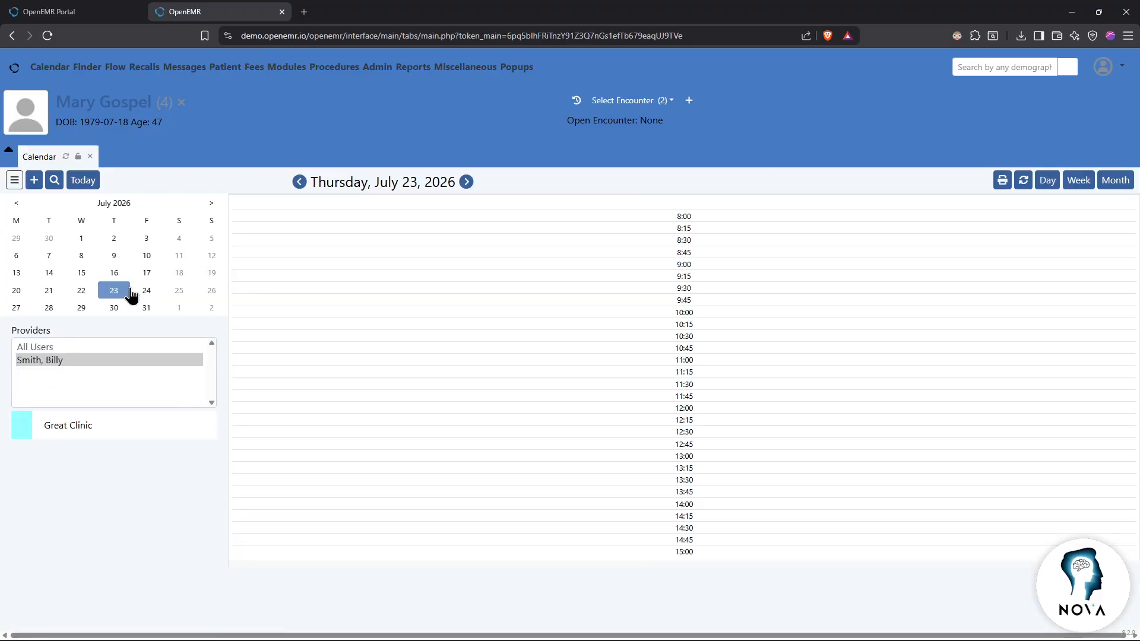
{"action": "left_click", "coordinate": [147, 293]}
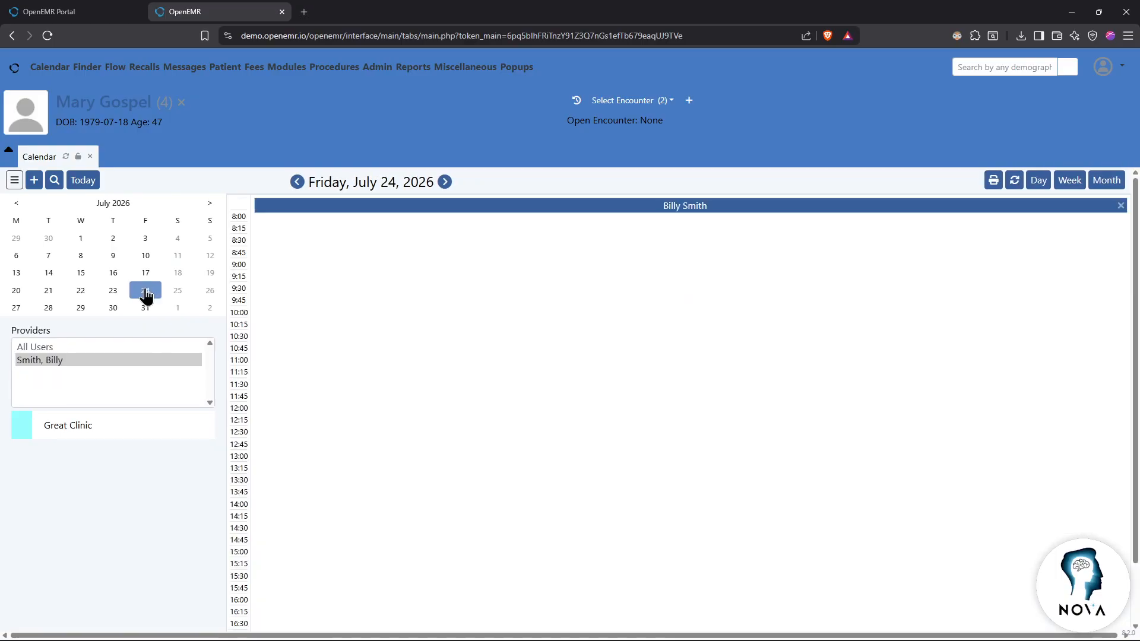
{"action": "left_click", "coordinate": [44, 349]}
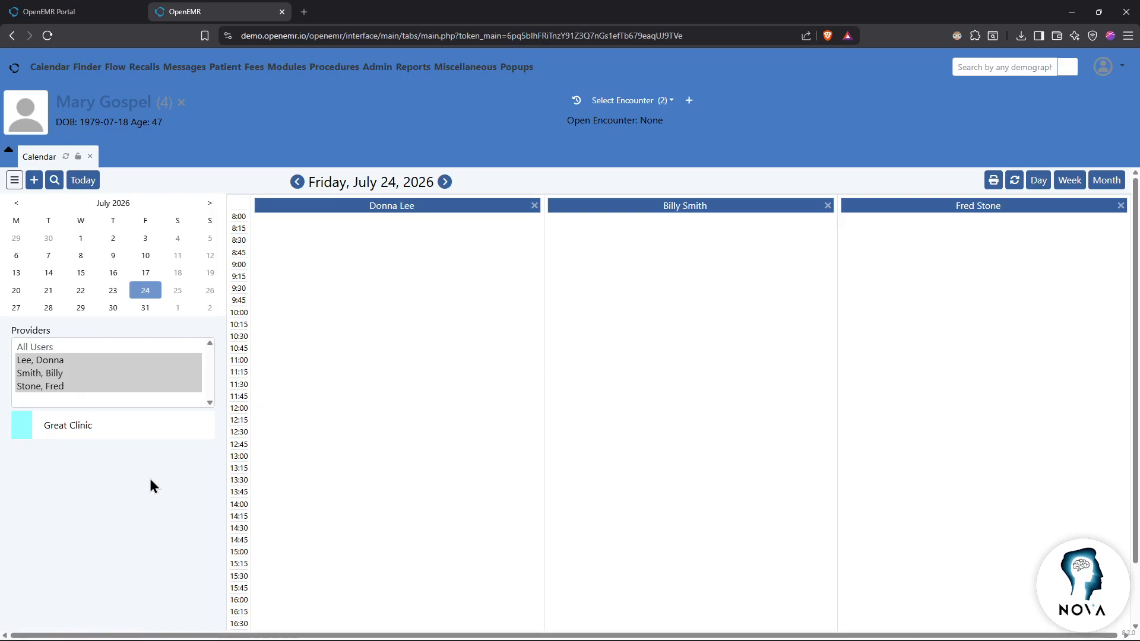
{"action": "left_click", "coordinate": [551, 441]}
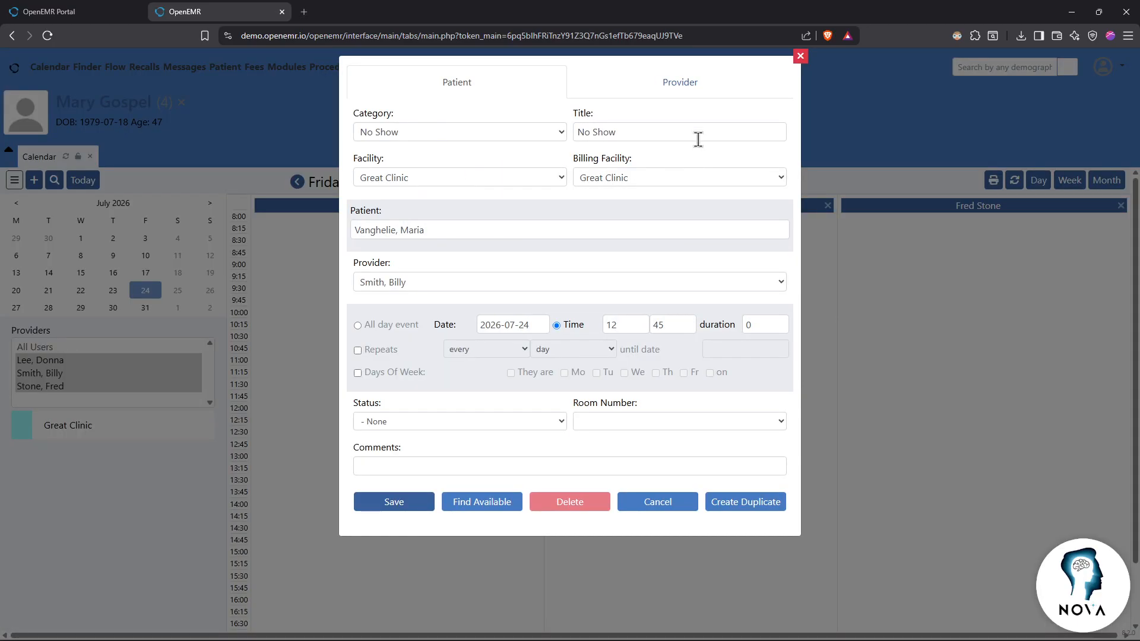
Step: Close the No Show appointment editor and return to the Friday July 24 day calendar
{"action": "left_click", "coordinate": [801, 56]}
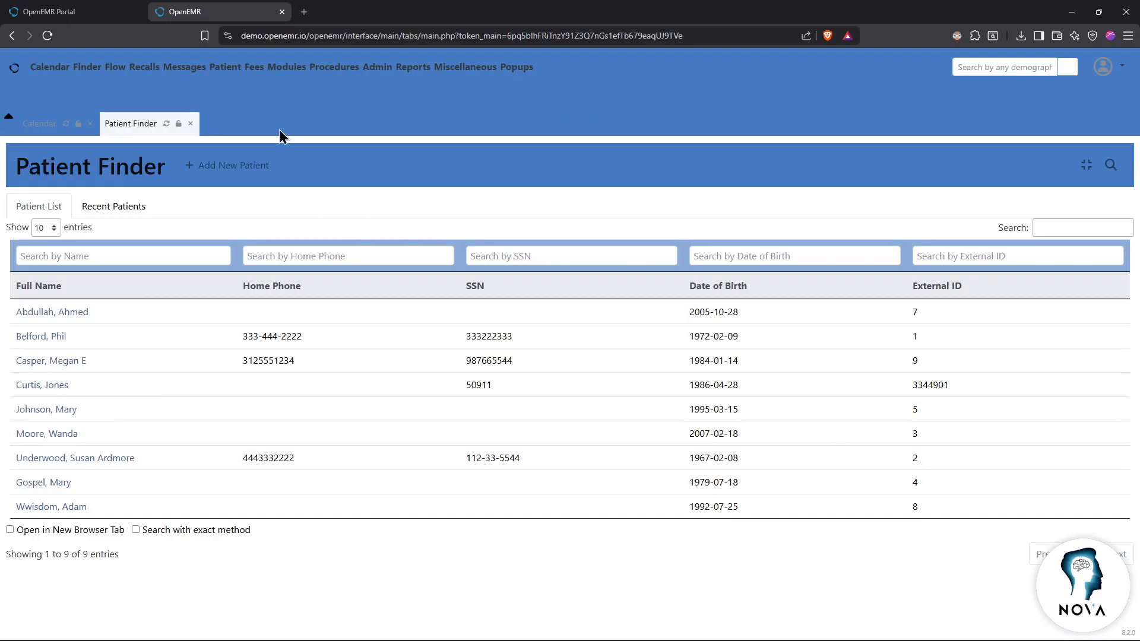
{"action": "left_click", "coordinate": [36, 126]}
{"action": "left_click", "coordinate": [9, 117]}
{"action": "left_click", "coordinate": [9, 102]}
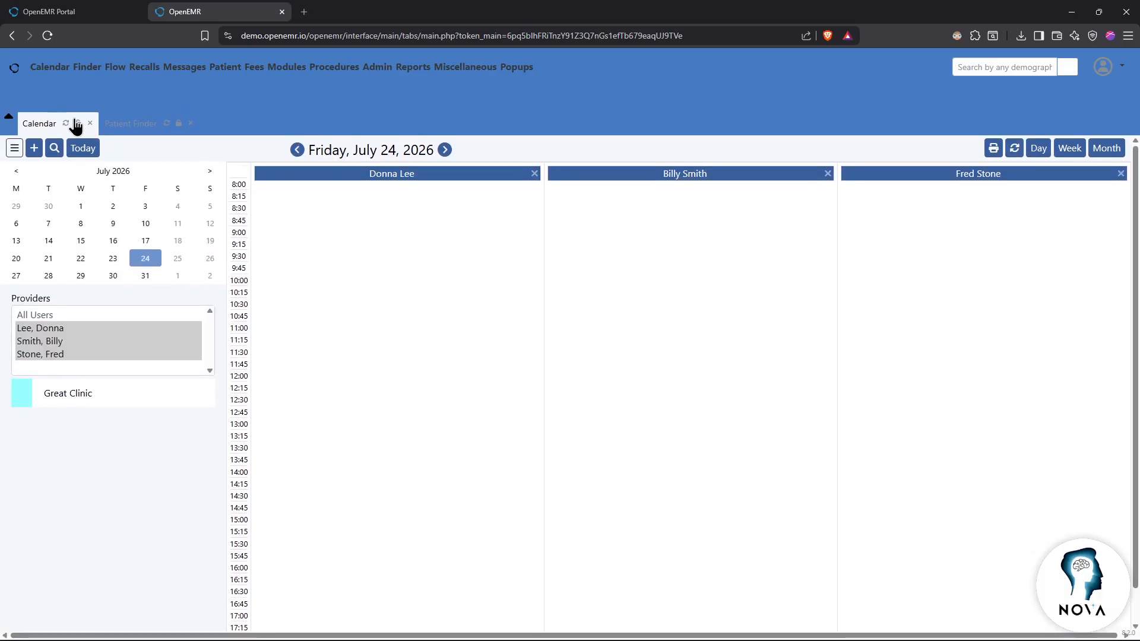
Step: Open the Patient Finder's Add New Patient form, then close the Search or Add Patient tab
{"action": "left_click", "coordinate": [132, 125]}
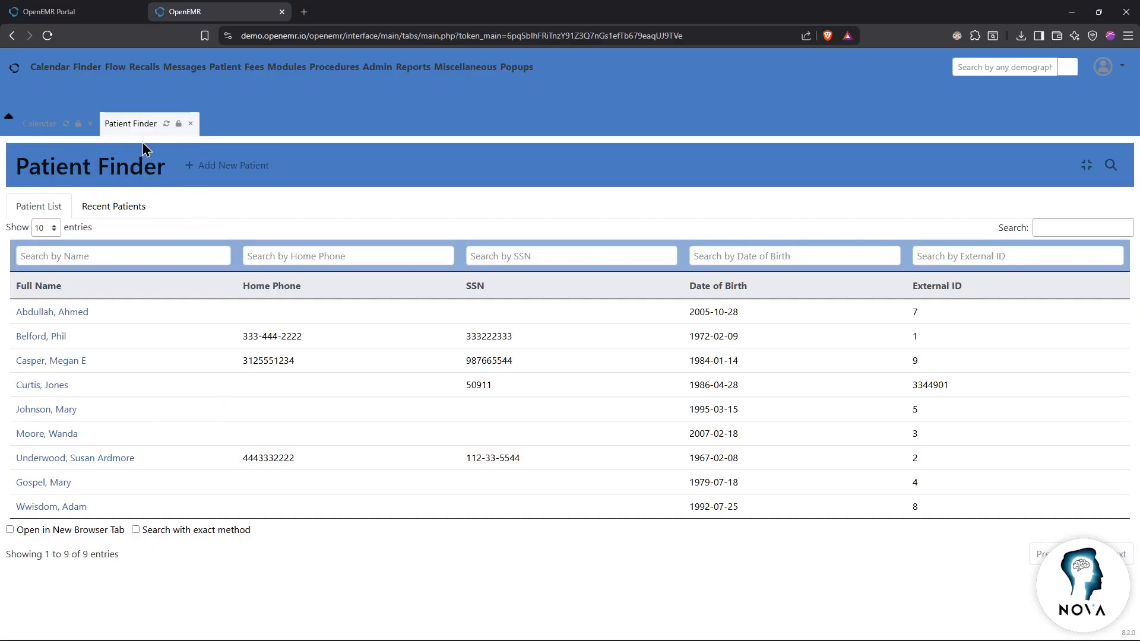
{"action": "left_click", "coordinate": [209, 165]}
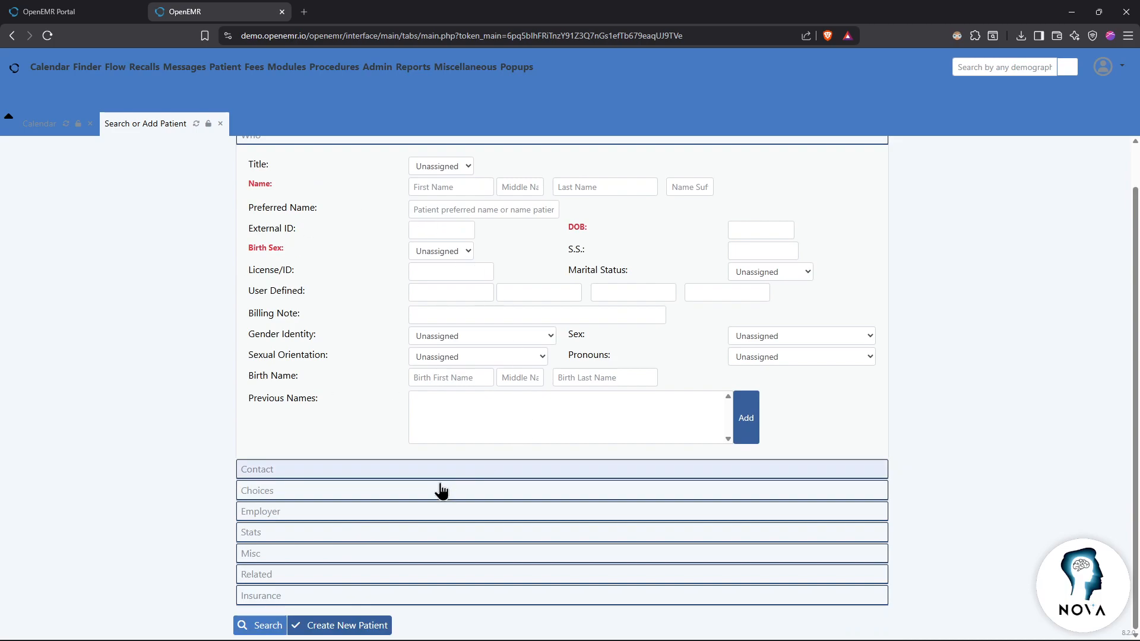
{"action": "scroll", "coordinate": [419, 533], "scroll_direction": "down", "scroll_amount": 1}
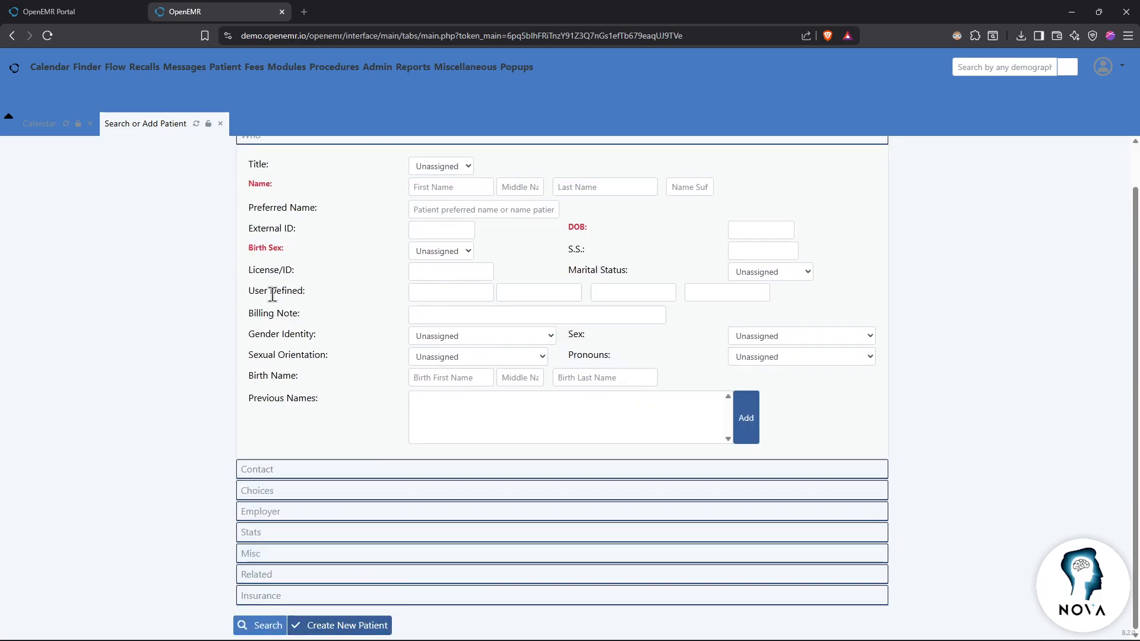
{"action": "left_click", "coordinate": [220, 123]}
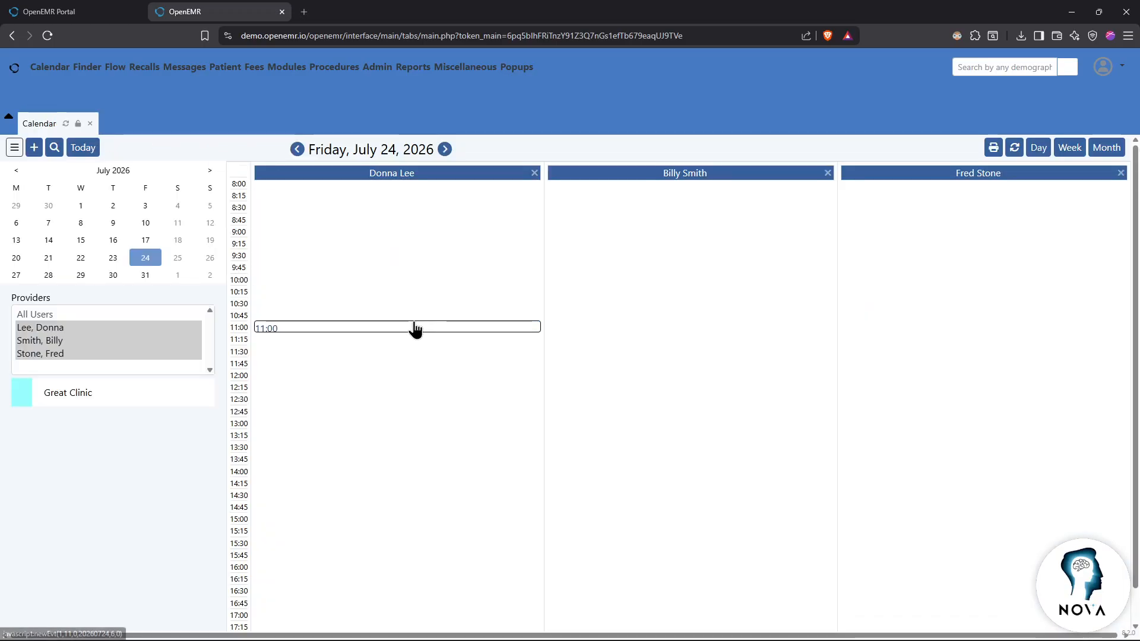
Step: Open and discard an 11:00 appointment form, then switch to the patient portal tab
{"action": "left_click", "coordinate": [415, 327]}
{"action": "left_click", "coordinate": [800, 56]}
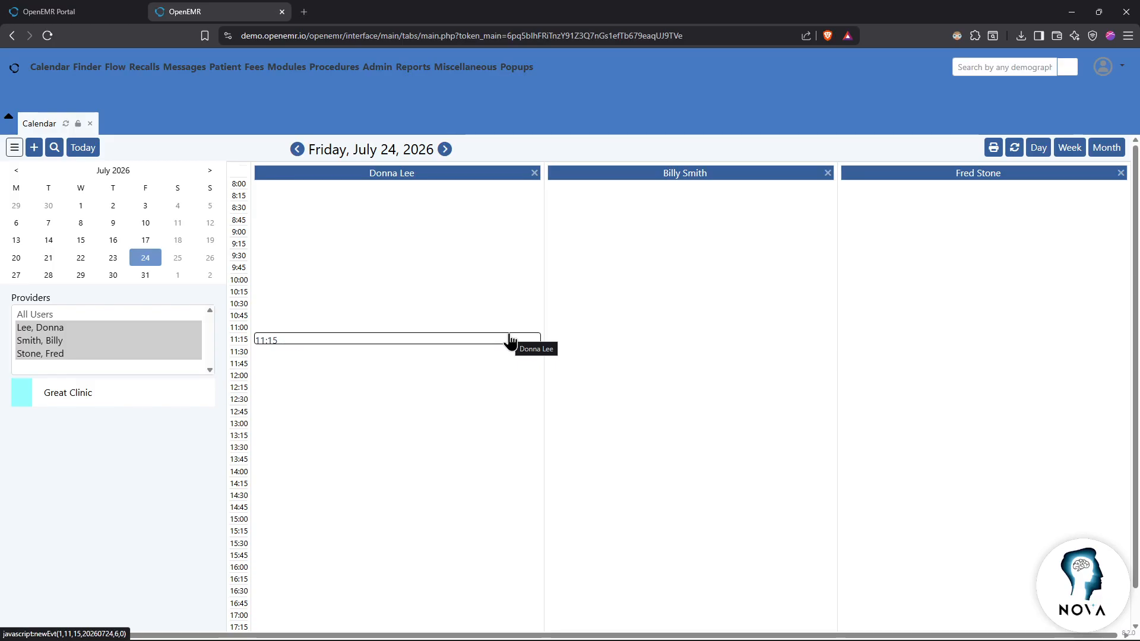
{"action": "key", "text": "ctrl+Tab"}
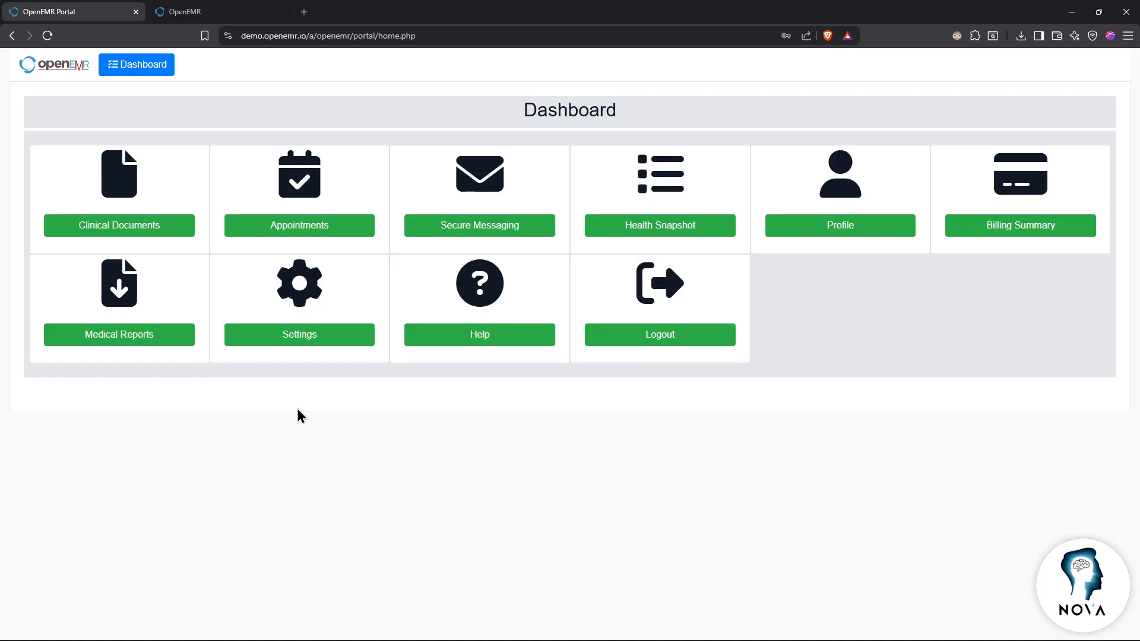
Step: Look over the patient's clinical documents twice, returning to the portal dashboard each time
{"action": "left_click", "coordinate": [155, 234]}
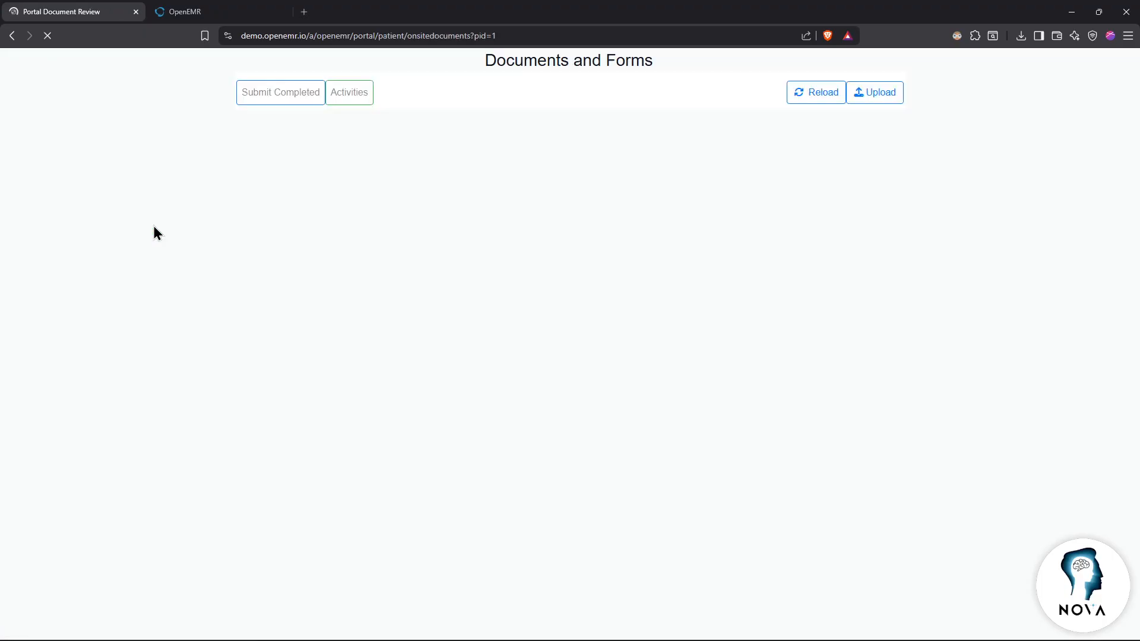
{"action": "key", "text": "alt+Left"}
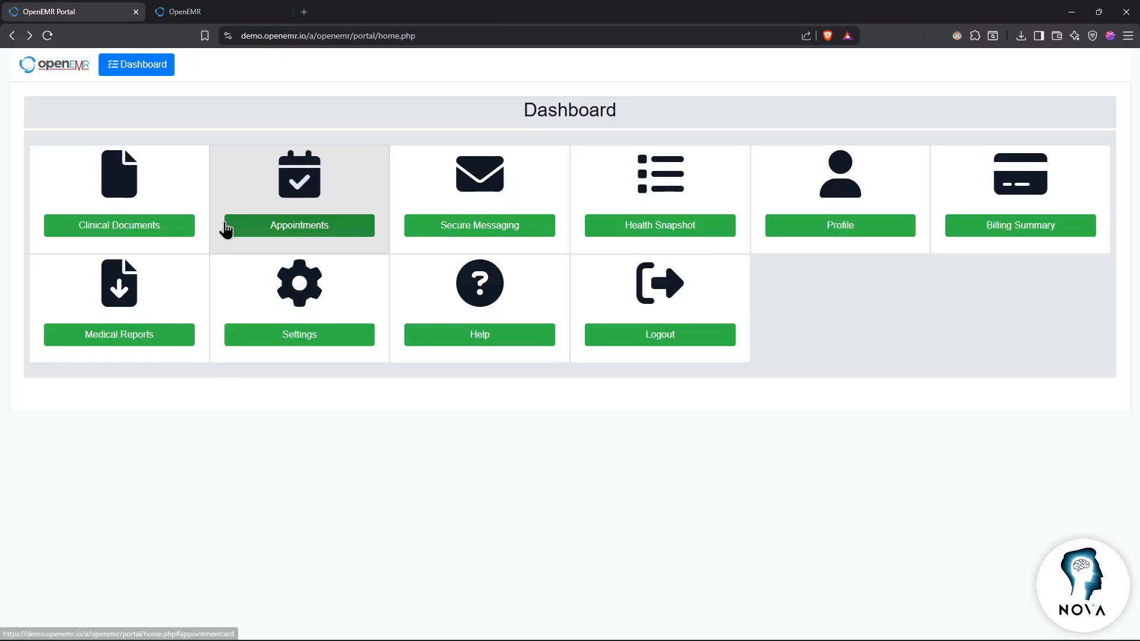
{"action": "left_click", "coordinate": [152, 235]}
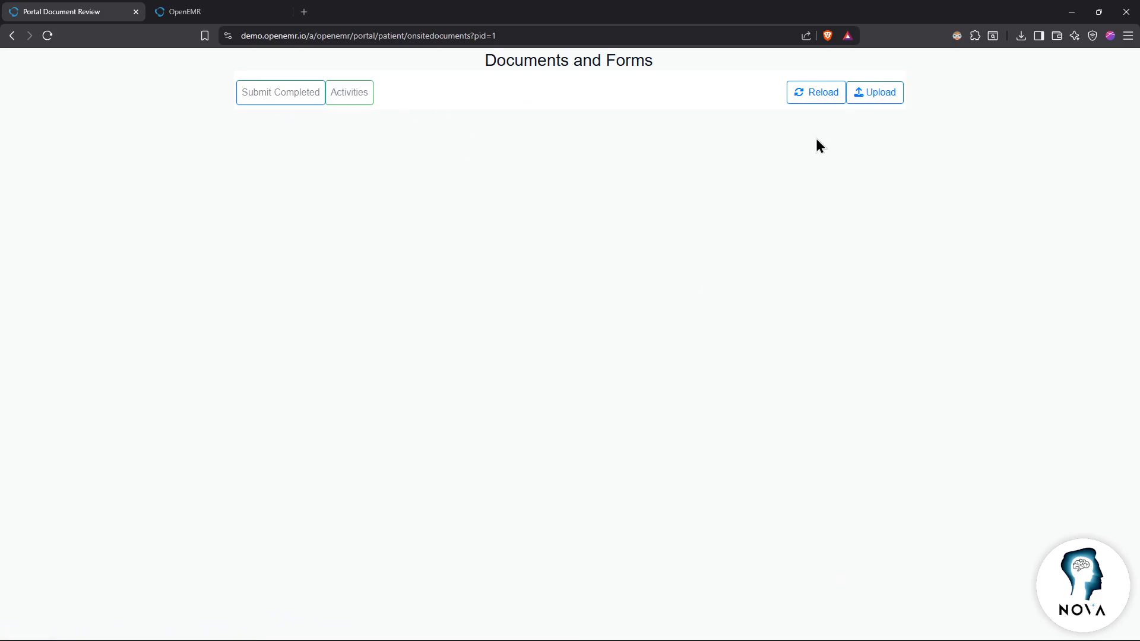
{"action": "key", "text": "alt+Left"}
Step: Show the Appointments page and dismiss the Schedule A New Appointment form
{"action": "left_click", "coordinate": [328, 239]}
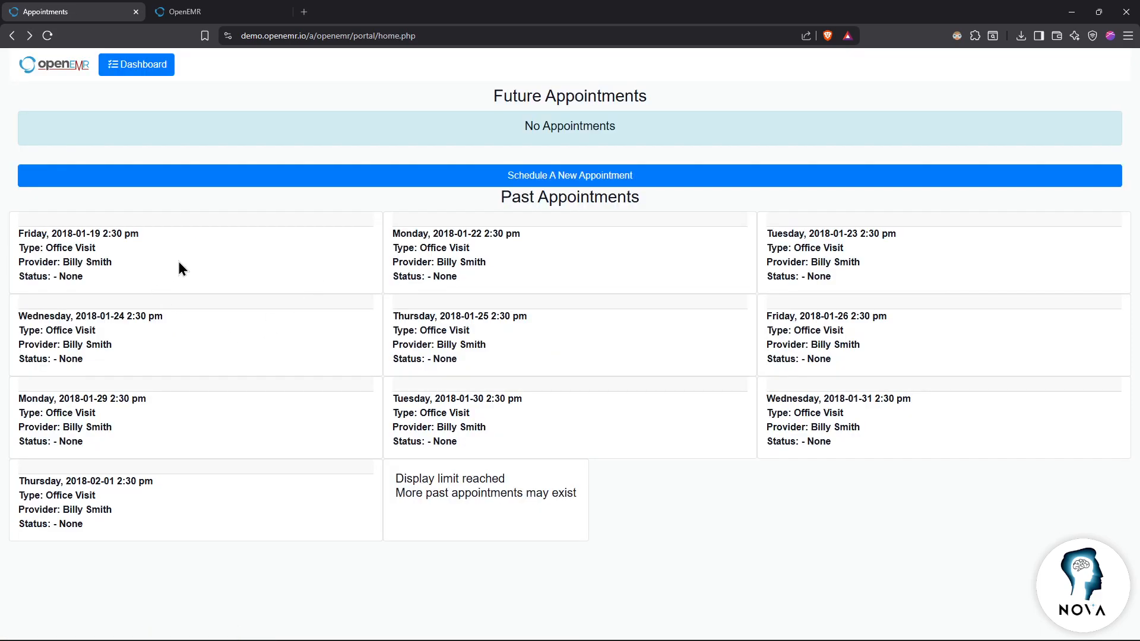
{"action": "left_click", "coordinate": [512, 175]}
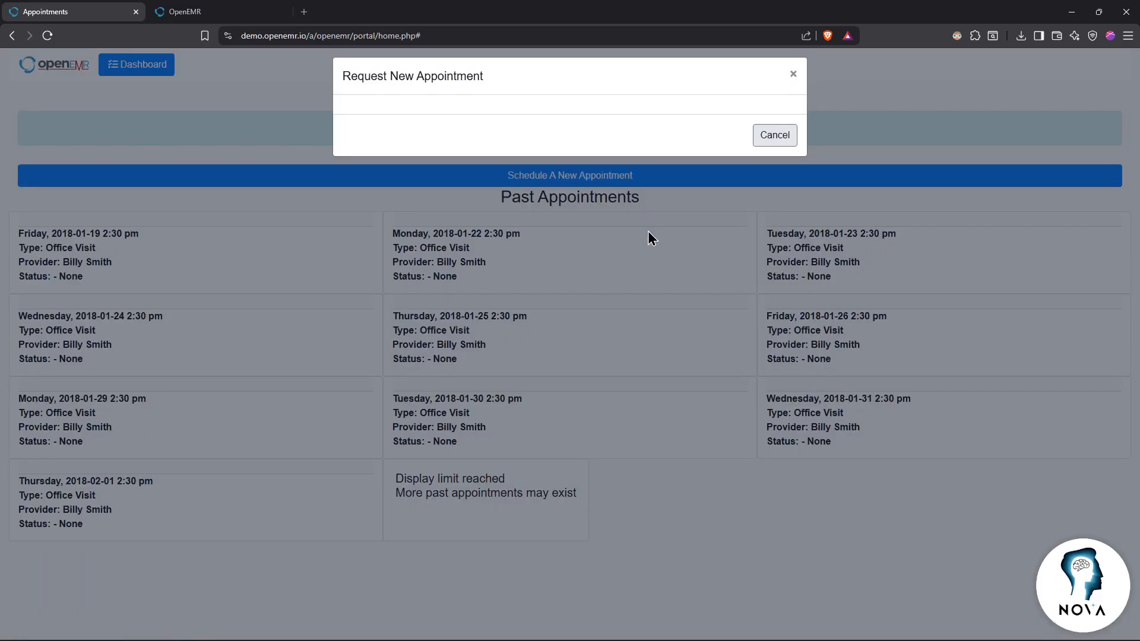
{"action": "left_click", "coordinate": [794, 74]}
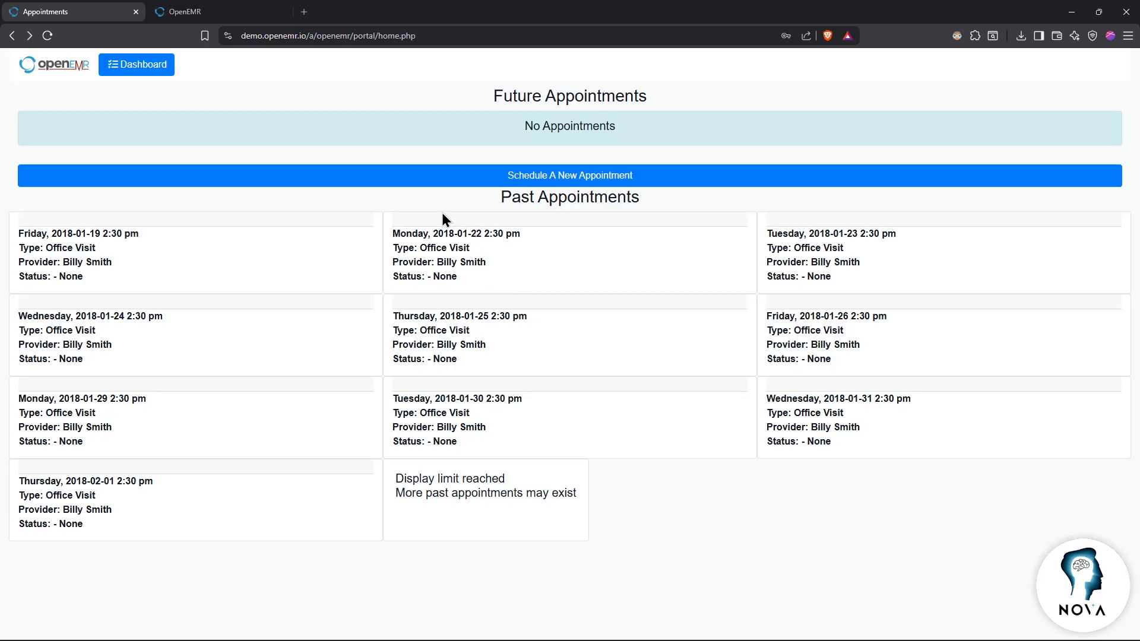
Step: Glance at the Secure Messaging inbox, then view the Health Snapshot of medications, allergies and problems
{"action": "left_click", "coordinate": [156, 70]}
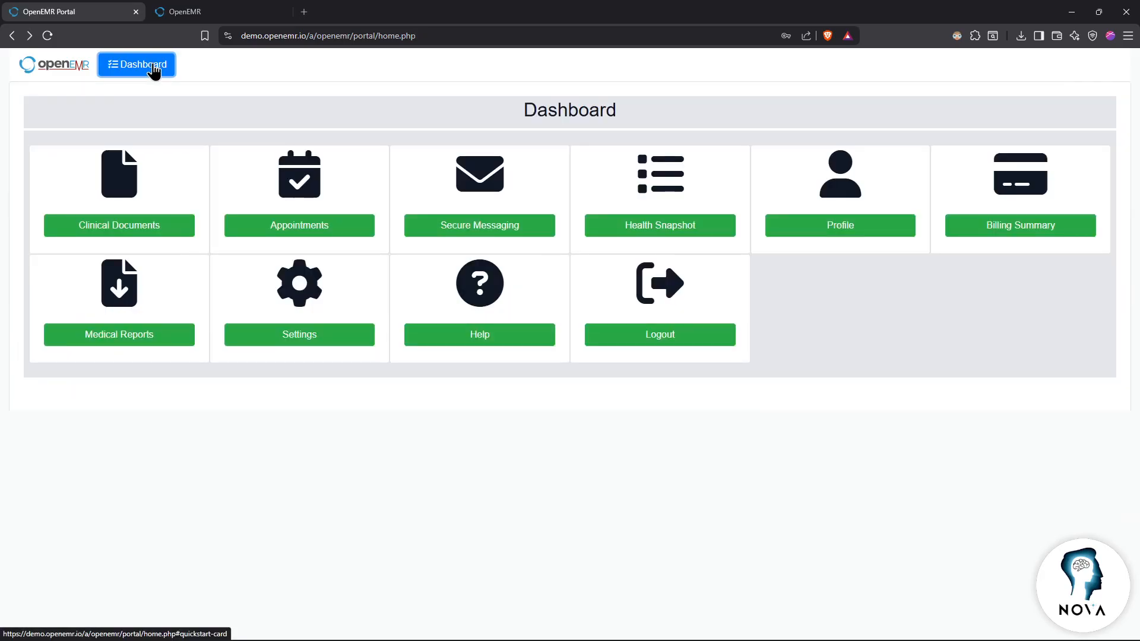
{"action": "left_click", "coordinate": [463, 232]}
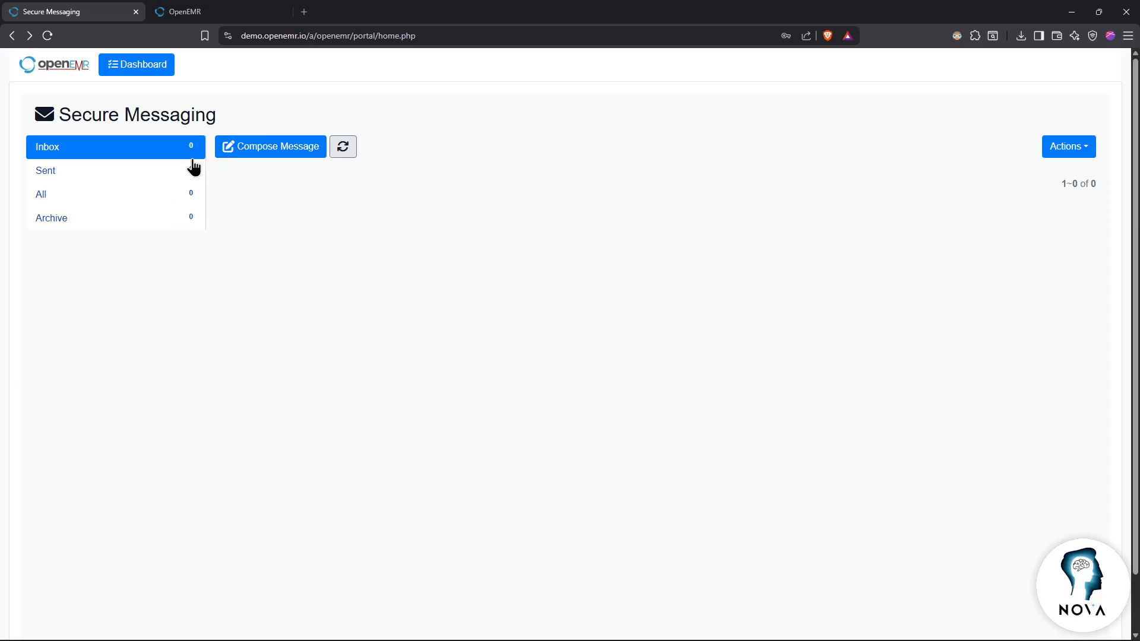
{"action": "left_click", "coordinate": [138, 70]}
{"action": "left_click", "coordinate": [634, 223]}
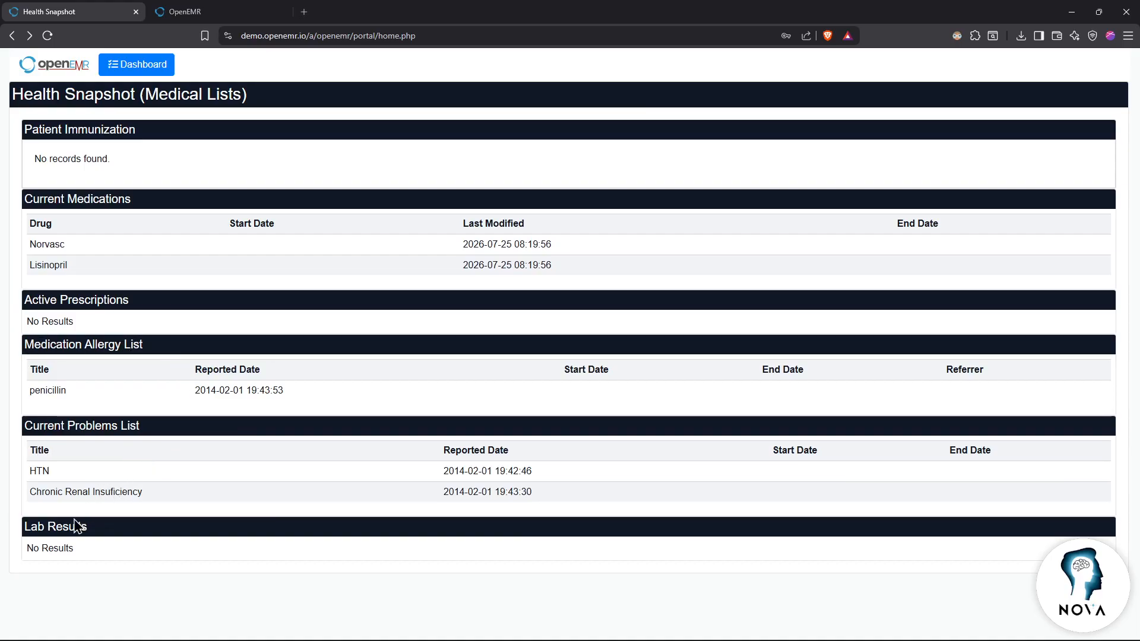
Step: Start editing the patient's Profile, then cancel the Profile Edits dialog
{"action": "left_click", "coordinate": [126, 67]}
{"action": "left_click", "coordinate": [822, 228]}
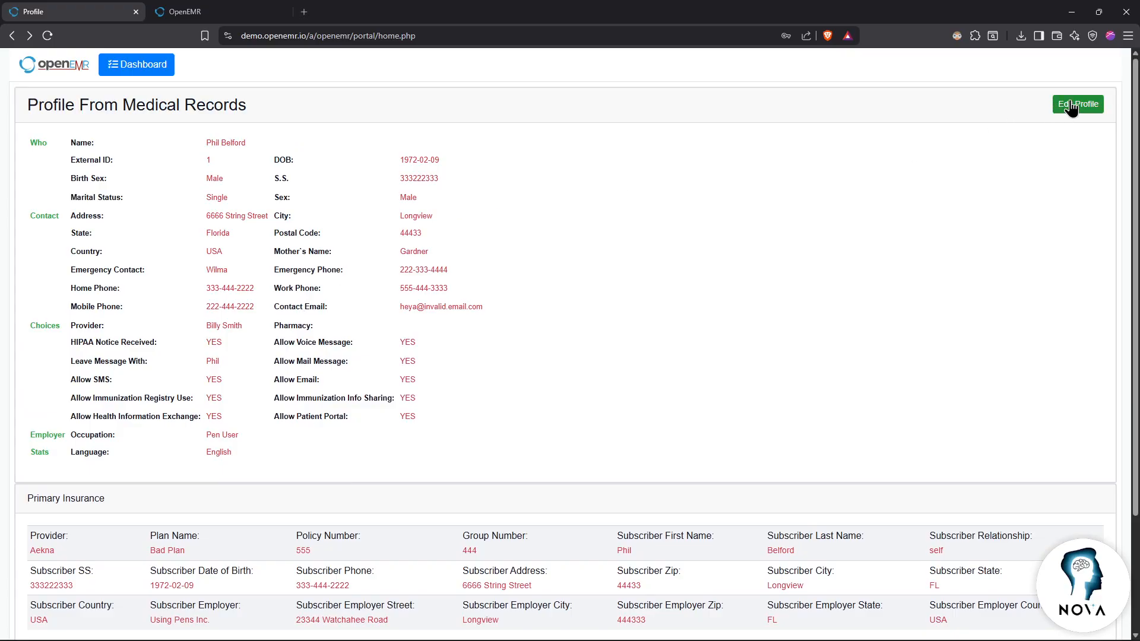
{"action": "left_click", "coordinate": [1070, 107]}
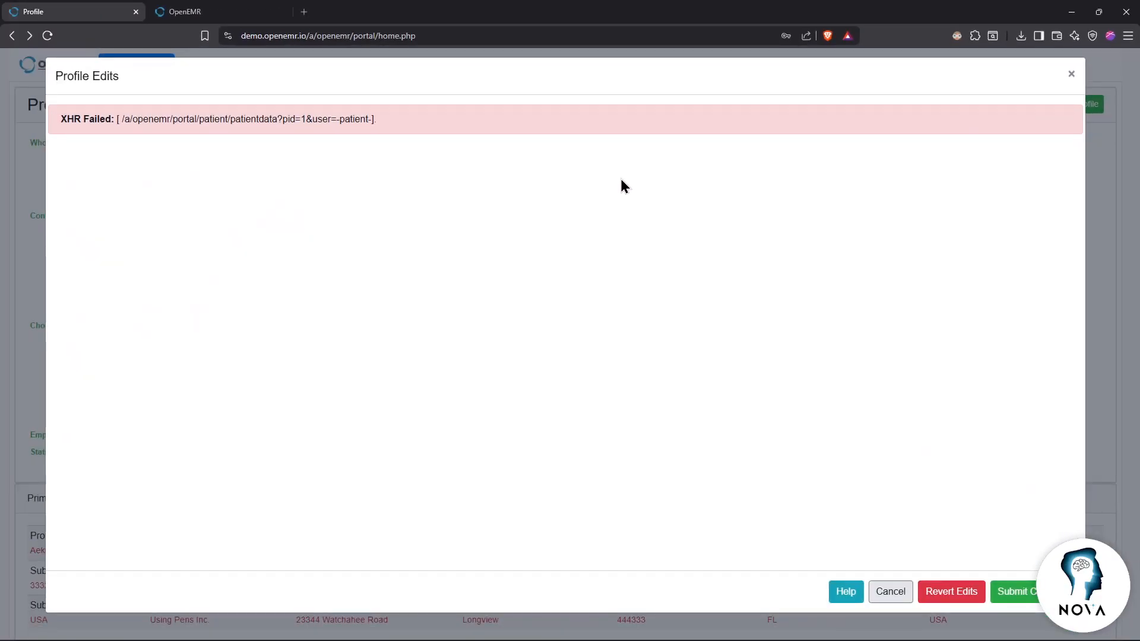
{"action": "left_click", "coordinate": [884, 593]}
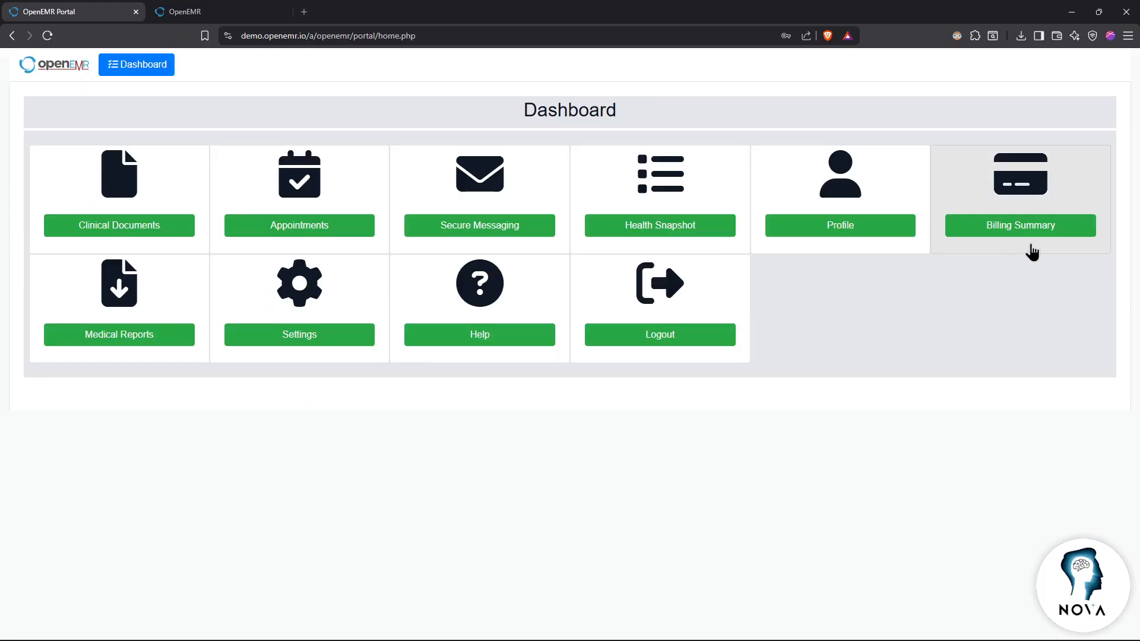
Step: Run the patient billing summary from 2025-07-15 to 2026-07-31, then return to the dashboard
{"action": "left_click", "coordinate": [1038, 229]}
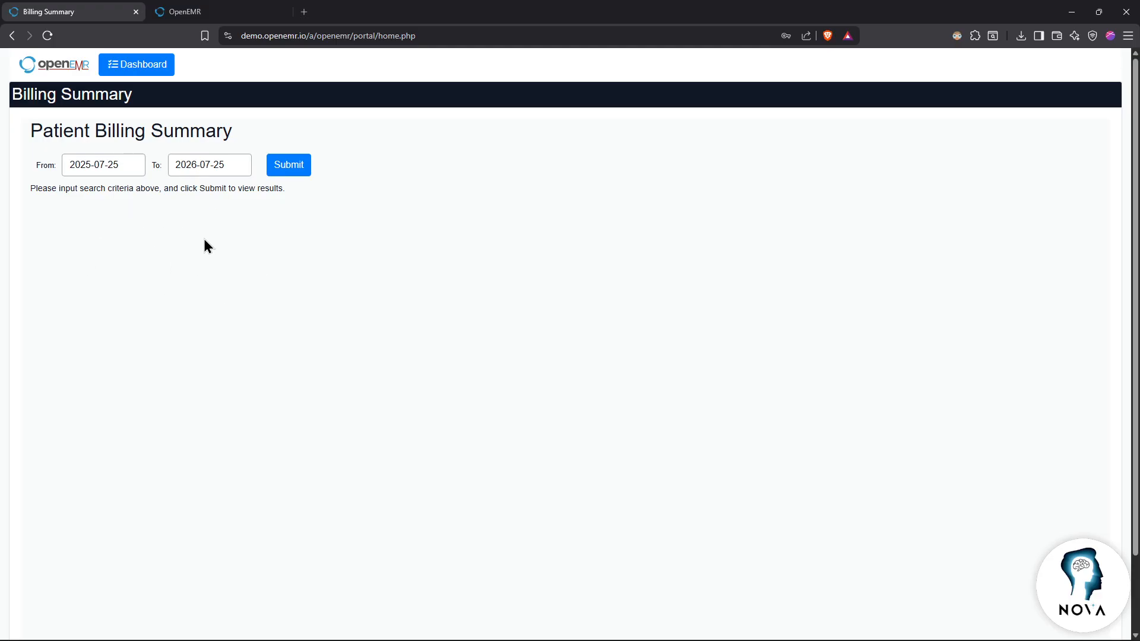
{"action": "left_click", "coordinate": [109, 165]}
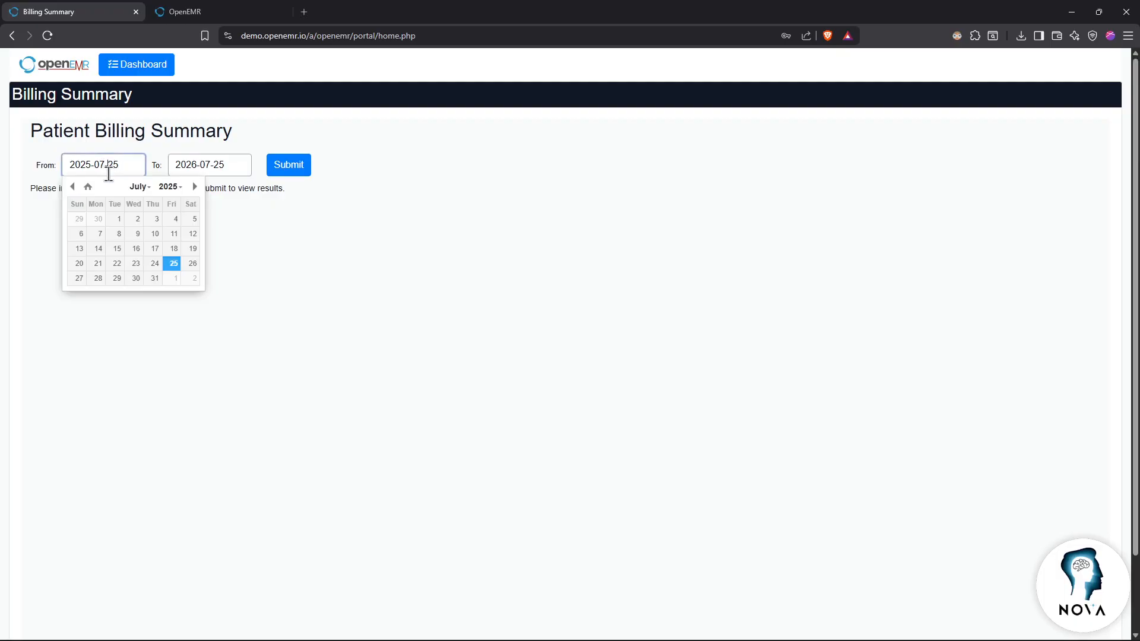
{"action": "left_click", "coordinate": [117, 248]}
{"action": "left_click", "coordinate": [178, 166]}
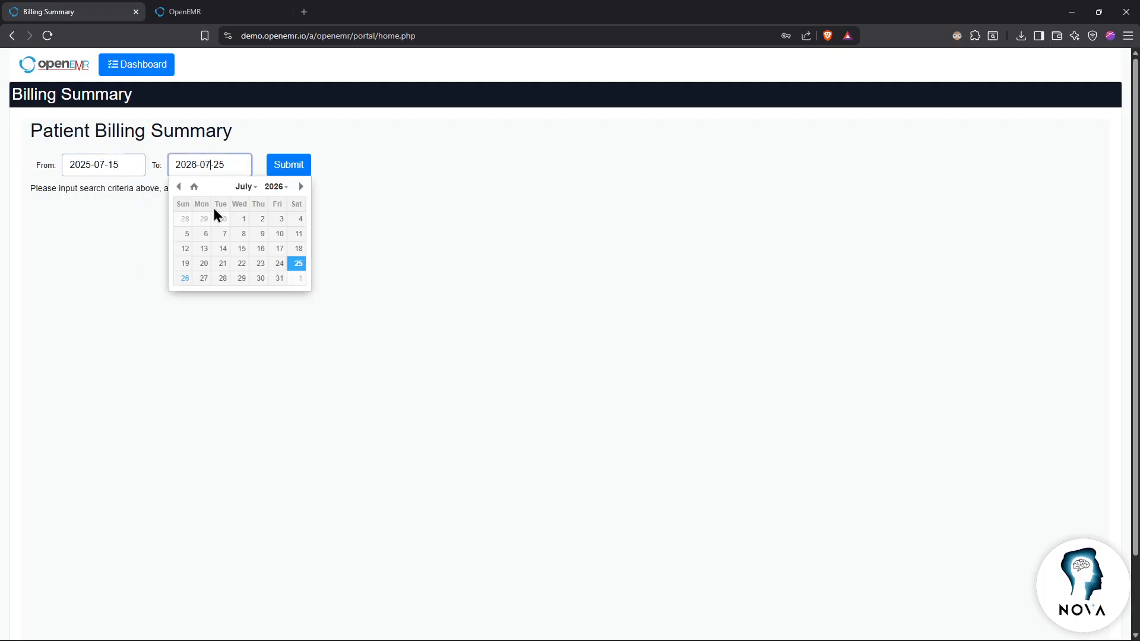
{"action": "left_click", "coordinate": [275, 278]}
{"action": "left_click", "coordinate": [283, 166]}
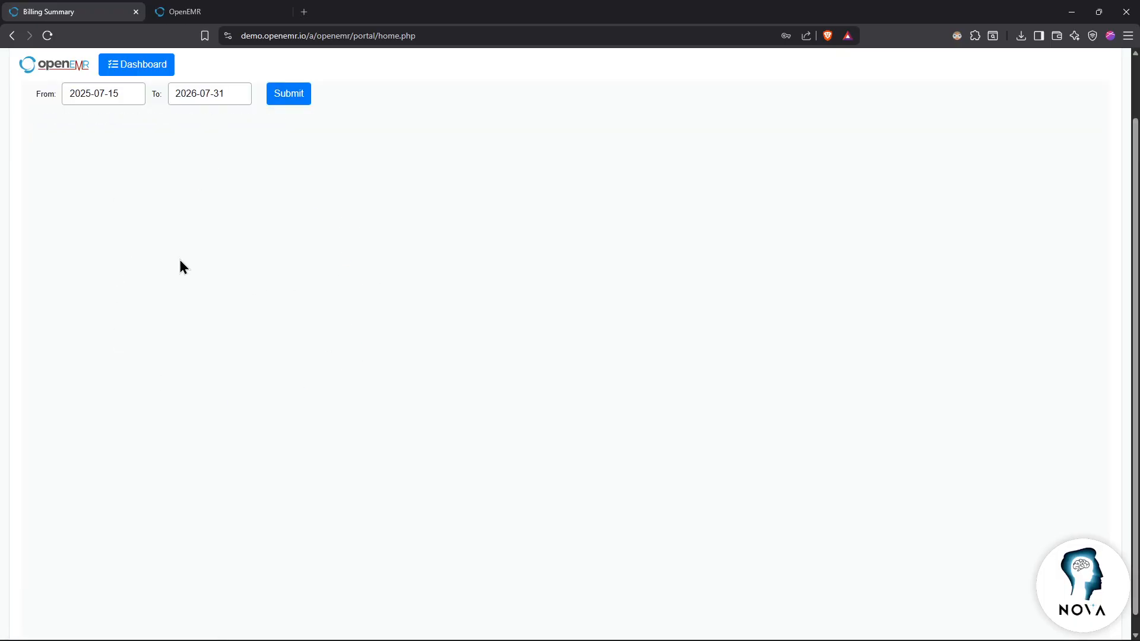
{"action": "left_click", "coordinate": [142, 68]}
Step: Read through the Summary of Care under Medical Reports, then bring up the Medical Reports Help
{"action": "left_click", "coordinate": [145, 333]}
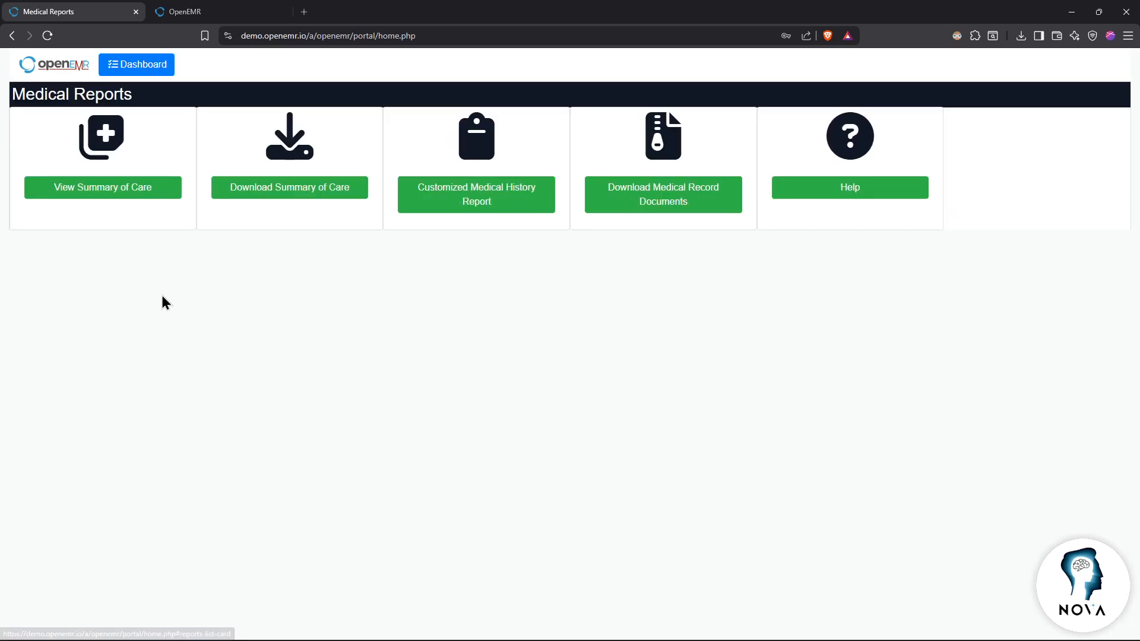
{"action": "left_click", "coordinate": [106, 187]}
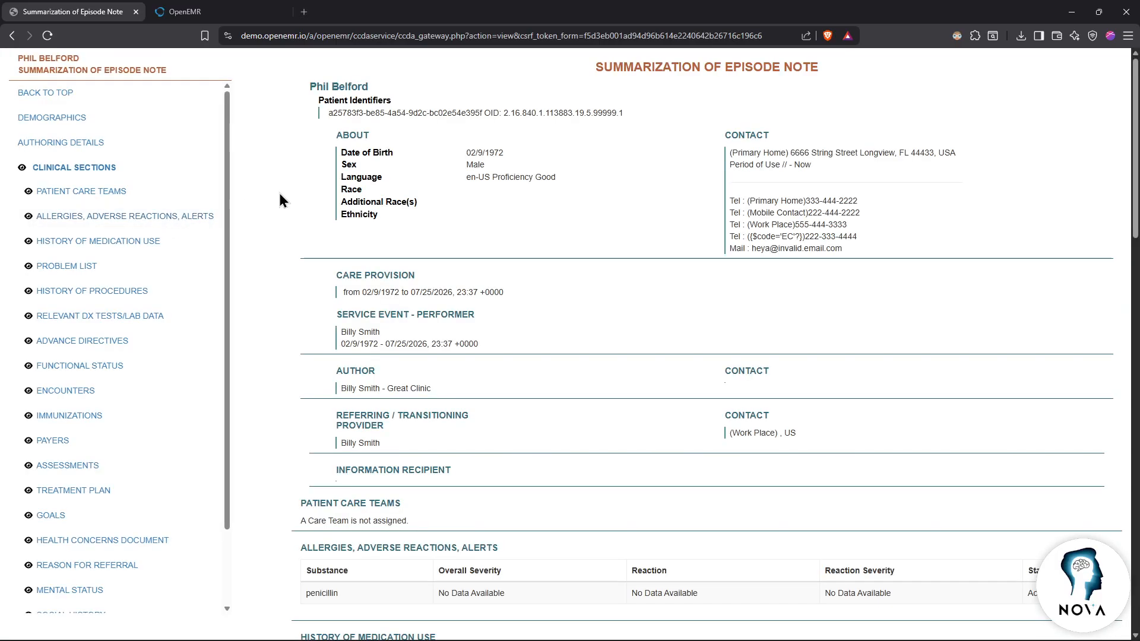
{"action": "scroll", "coordinate": [297, 214], "scroll_direction": "down", "scroll_amount": 6}
{"action": "scroll", "coordinate": [308, 240], "scroll_direction": "down", "scroll_amount": 10}
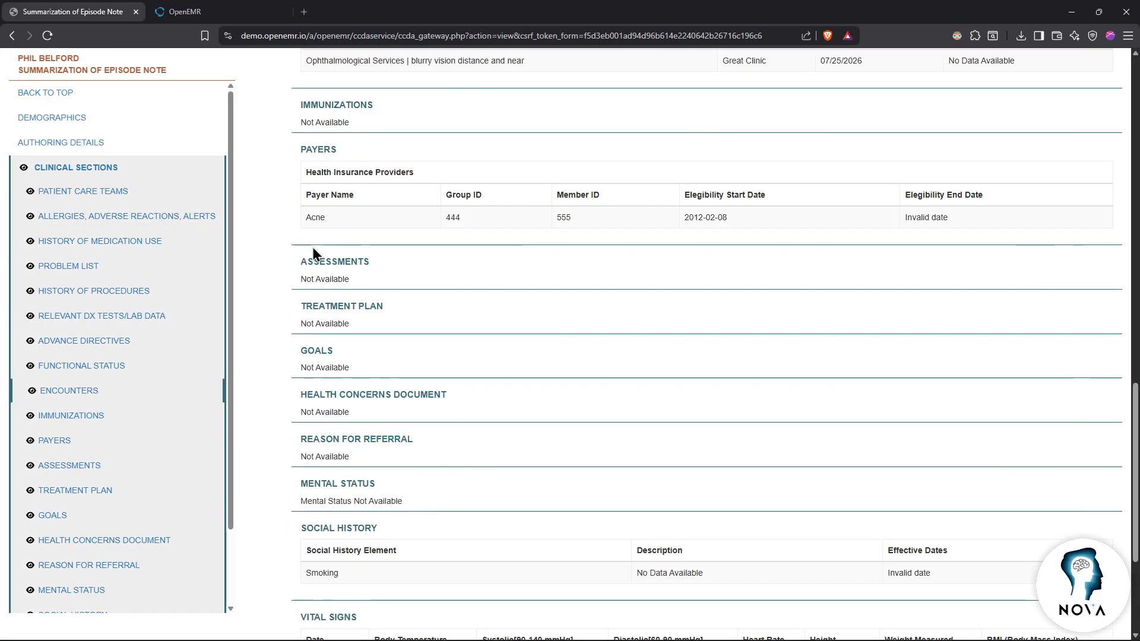
{"action": "key", "text": "alt+Left"}
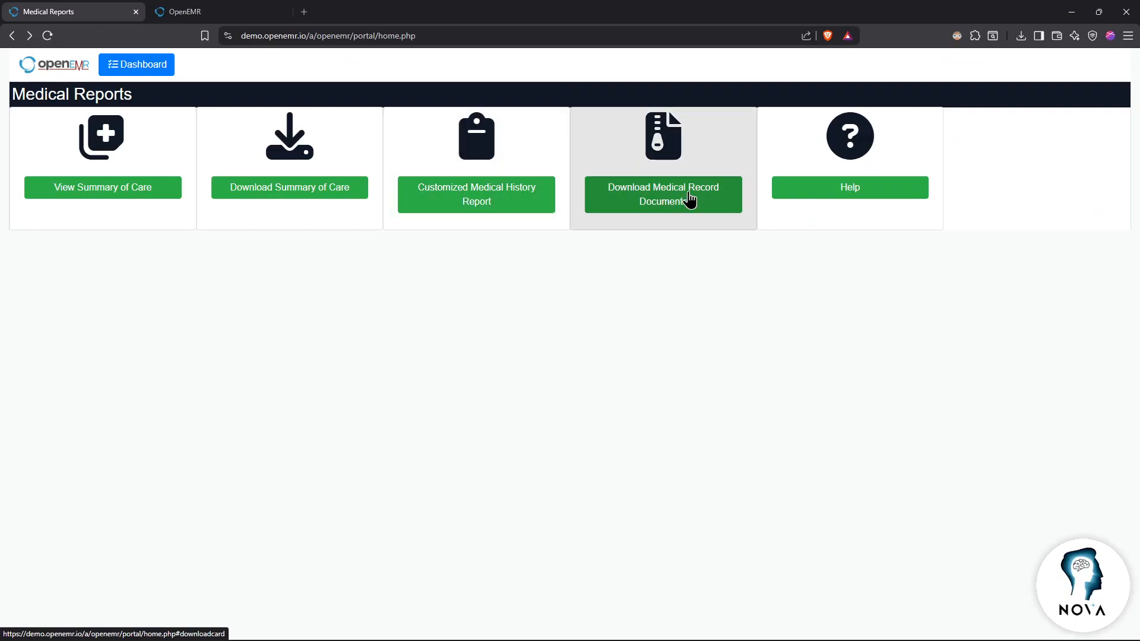
{"action": "left_click", "coordinate": [862, 187]}
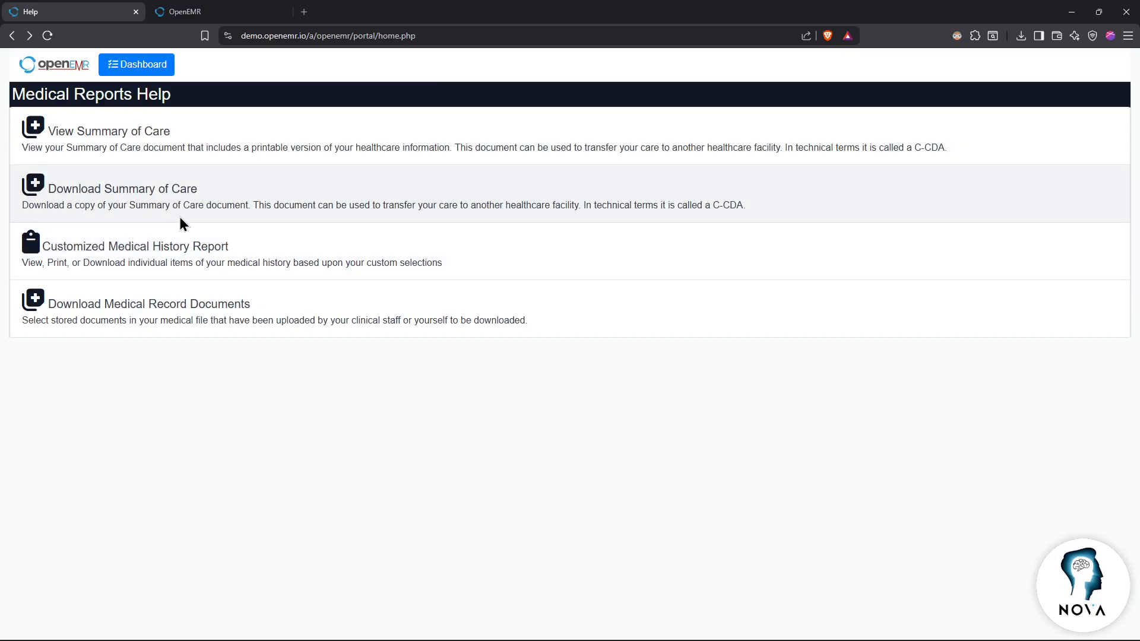
Step: Apply the Dark theme in the portal Settings
{"action": "left_click", "coordinate": [136, 70]}
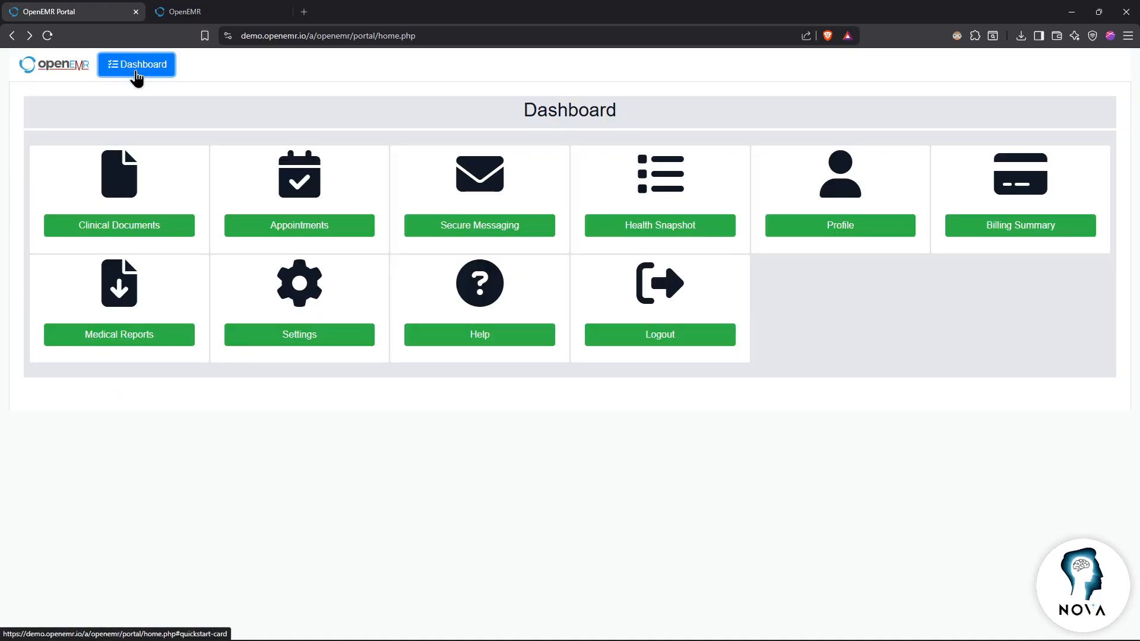
{"action": "left_click", "coordinate": [284, 323]}
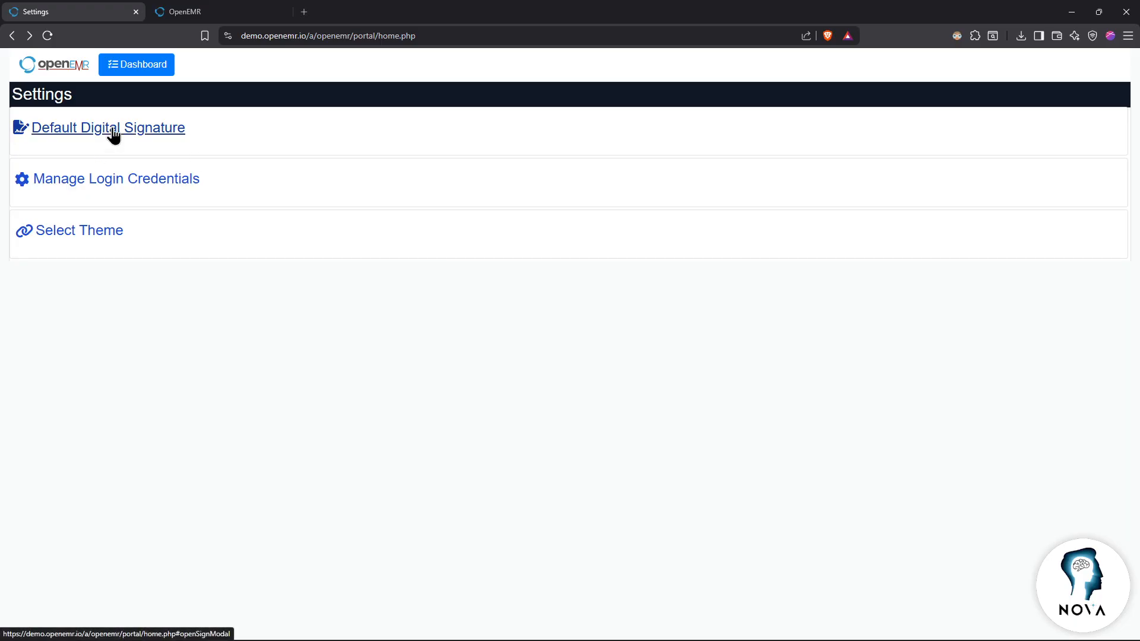
{"action": "left_click", "coordinate": [101, 236]}
{"action": "left_click", "coordinate": [119, 274]}
{"action": "left_click", "coordinate": [88, 313]}
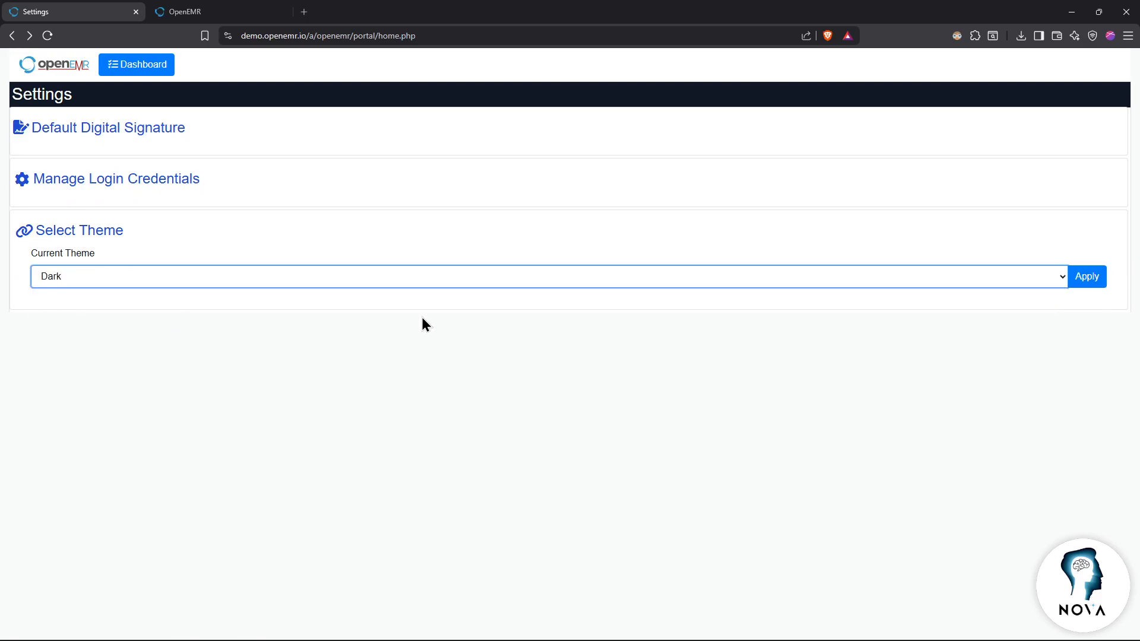
{"action": "left_click", "coordinate": [1087, 277]}
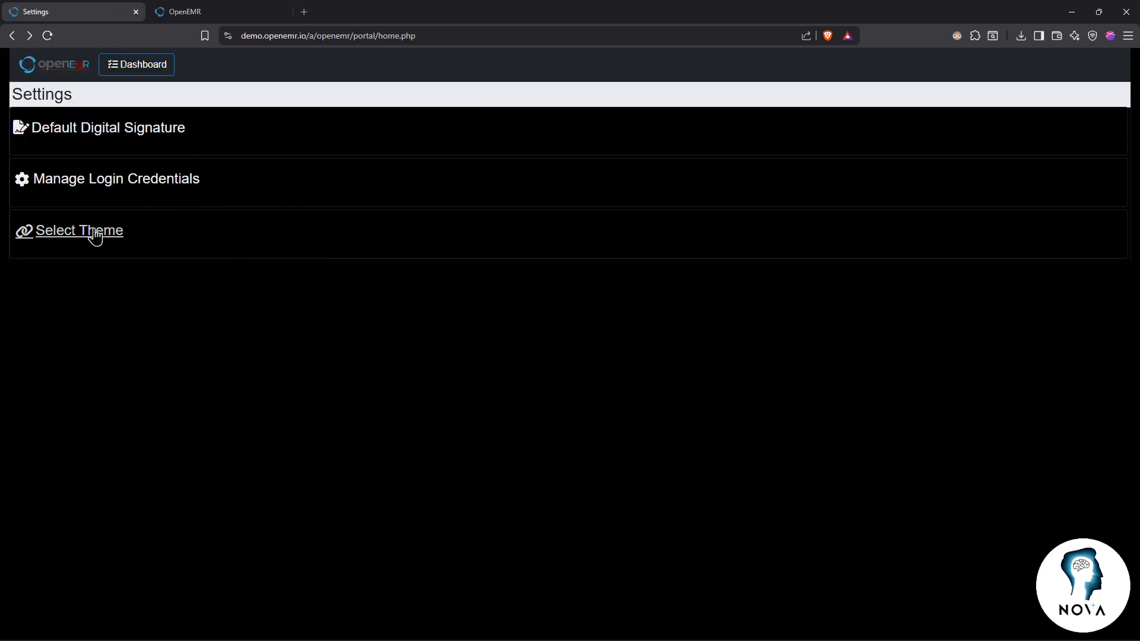
Step: Switch the theme from Dark to Cobalt blue and apply it
{"action": "left_click", "coordinate": [91, 234]}
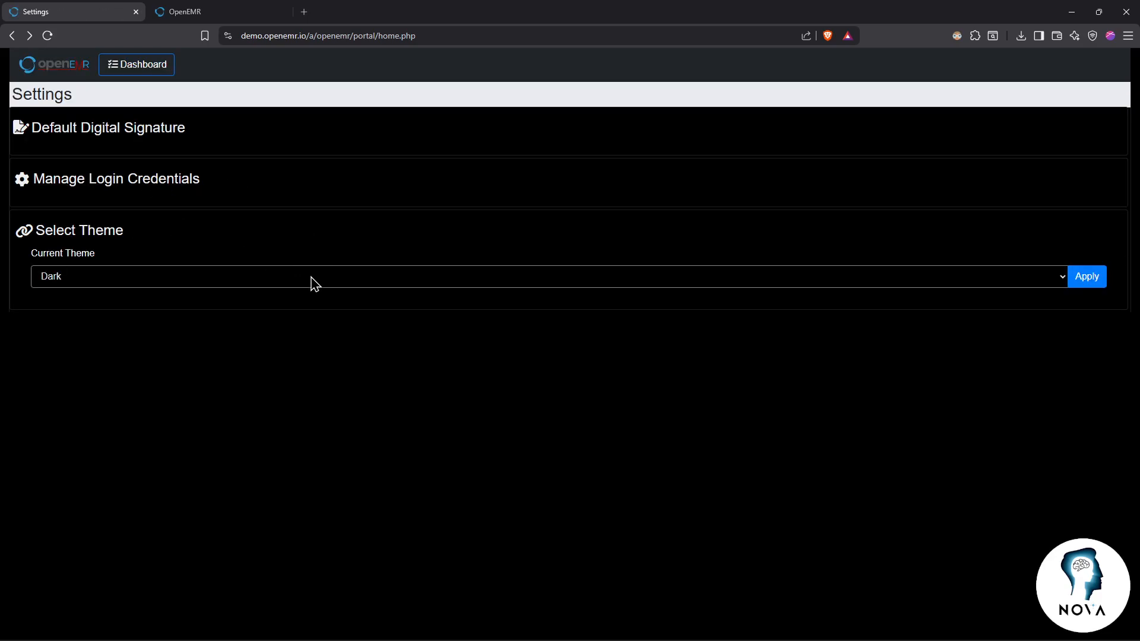
{"action": "left_click", "coordinate": [314, 284]}
{"action": "left_click", "coordinate": [135, 300]}
{"action": "left_click", "coordinate": [1087, 277]}
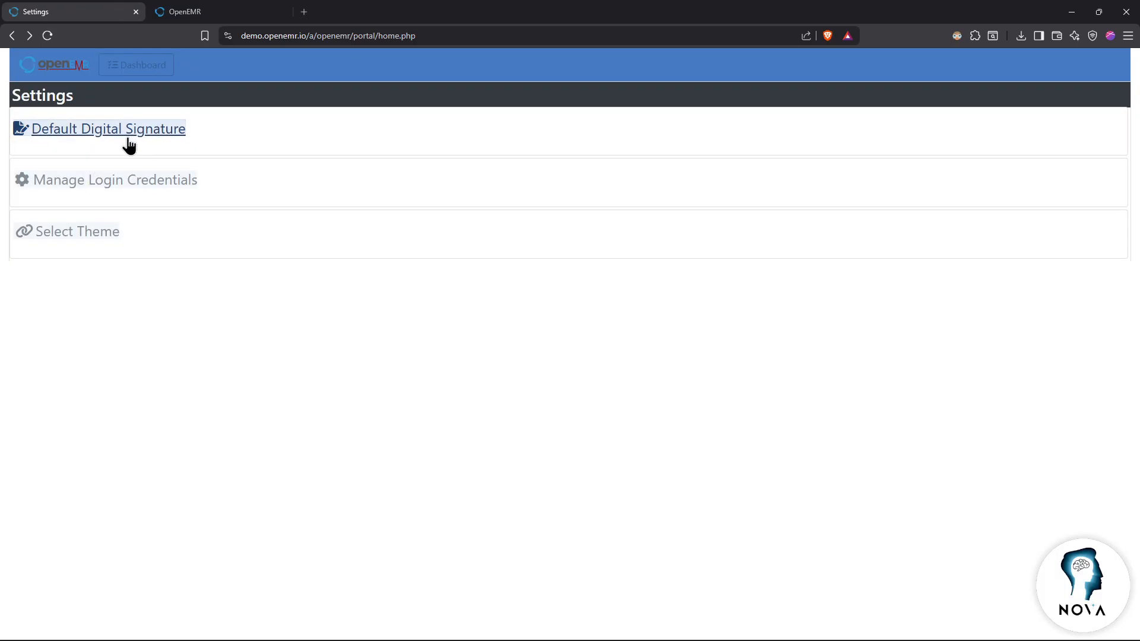
Step: Close the signature pad and login credentials form unchanged, then return to the dashboard
{"action": "left_click", "coordinate": [122, 133]}
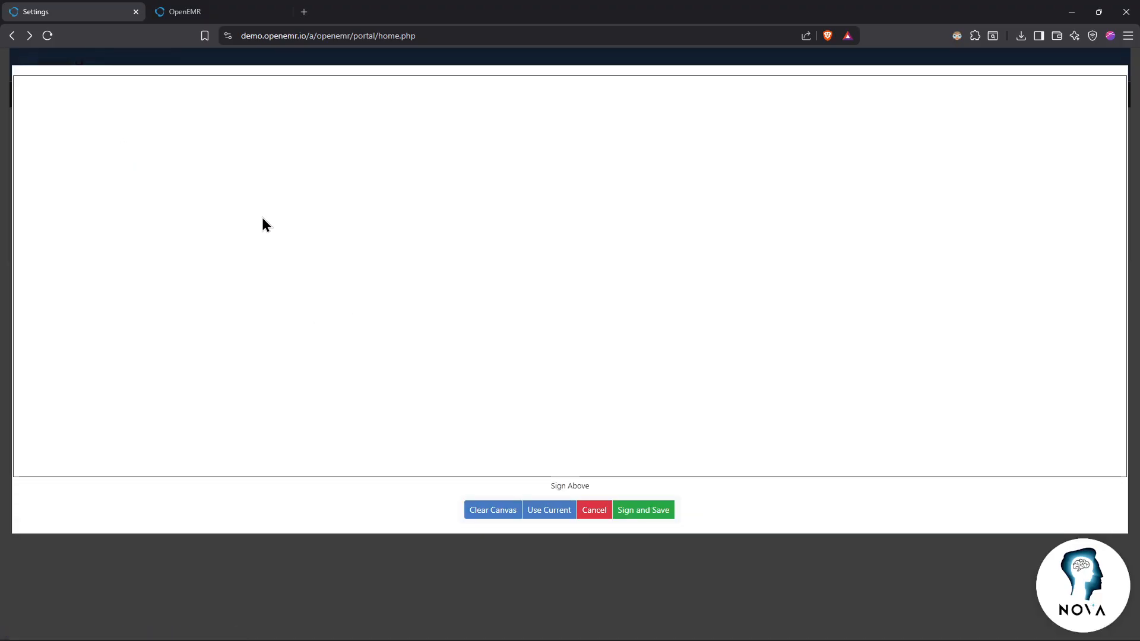
{"action": "left_click", "coordinate": [597, 512]}
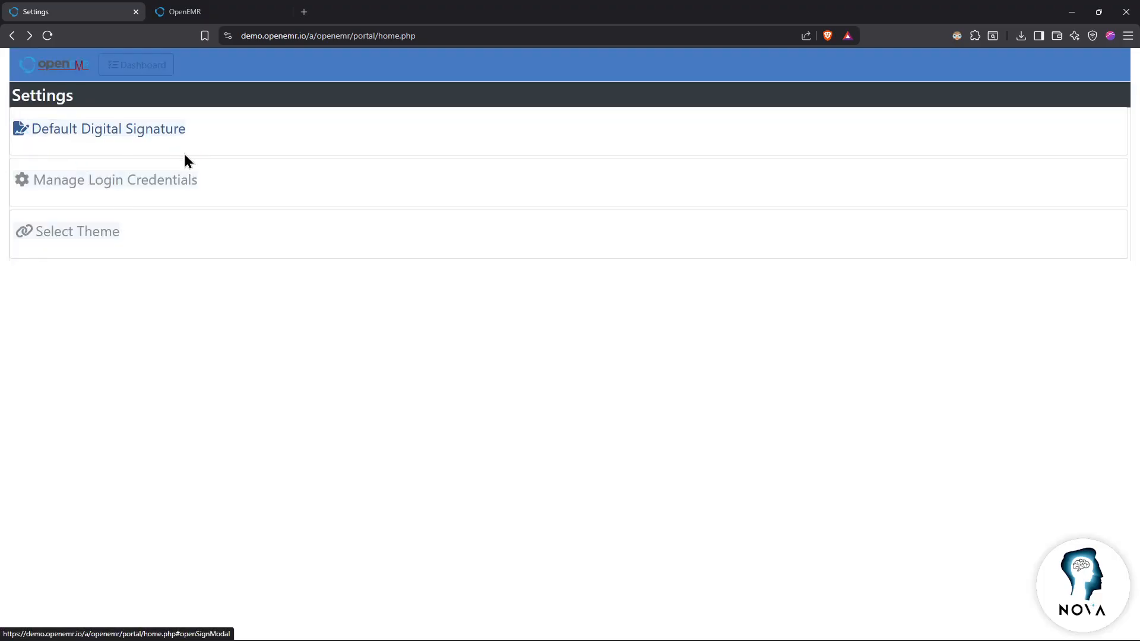
{"action": "left_click", "coordinate": [107, 178]}
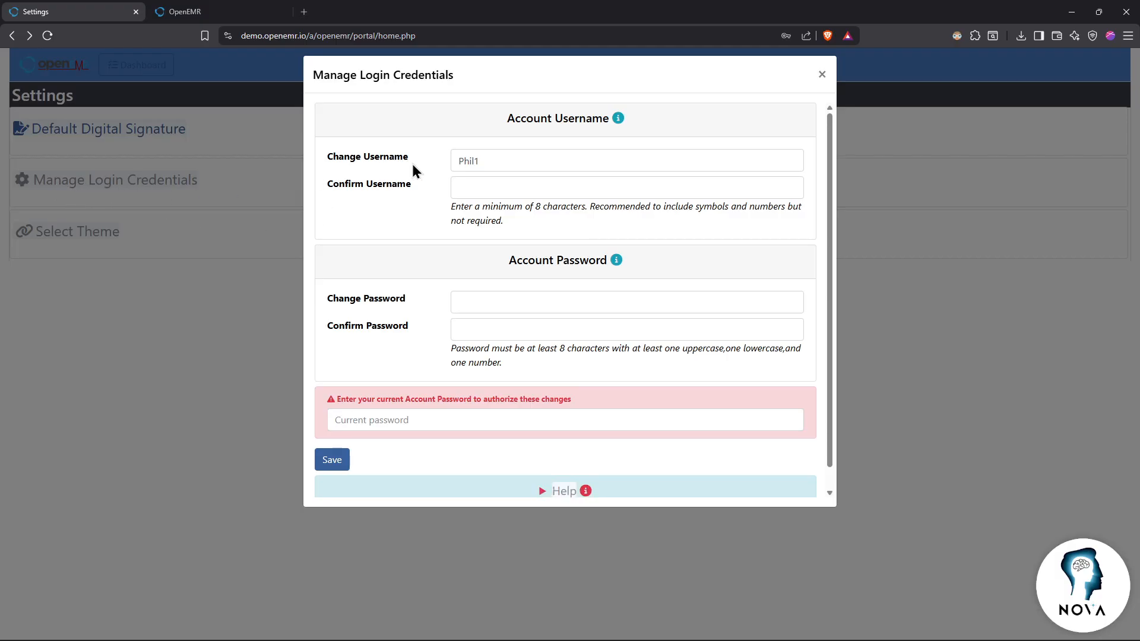
{"action": "scroll", "coordinate": [564, 236], "scroll_direction": "down", "scroll_amount": 1}
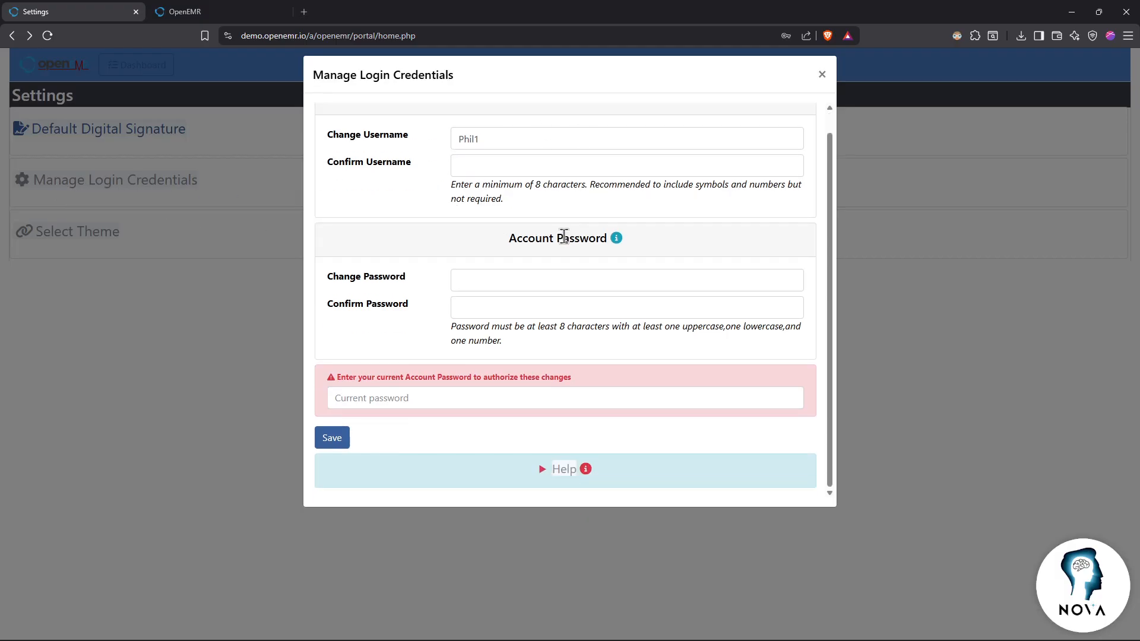
{"action": "left_click", "coordinate": [821, 75]}
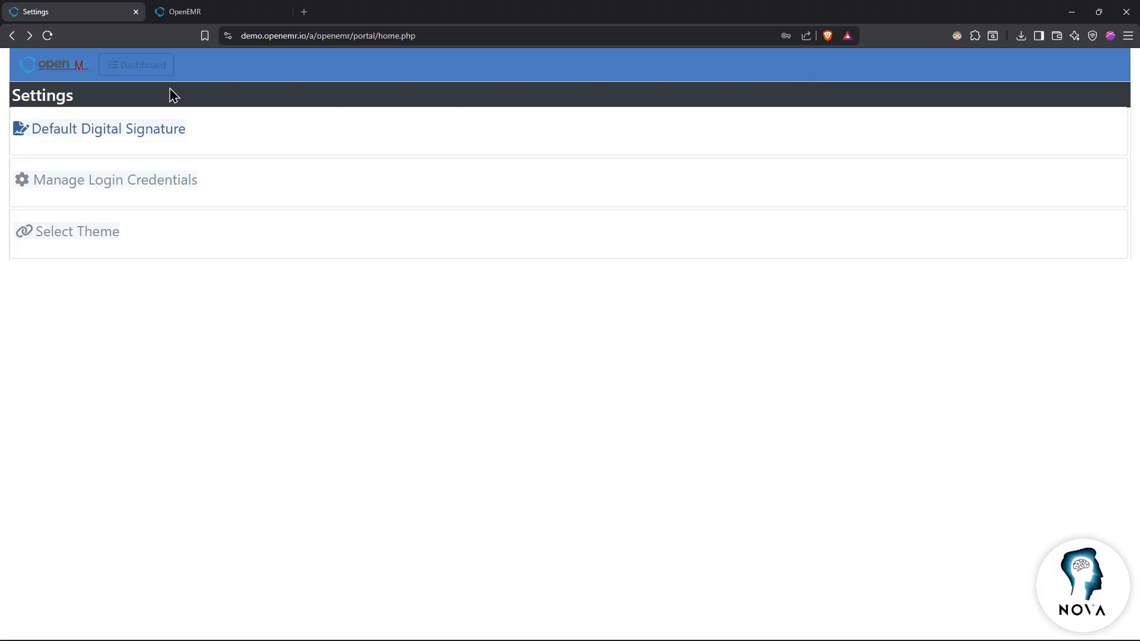
{"action": "left_click", "coordinate": [145, 68]}
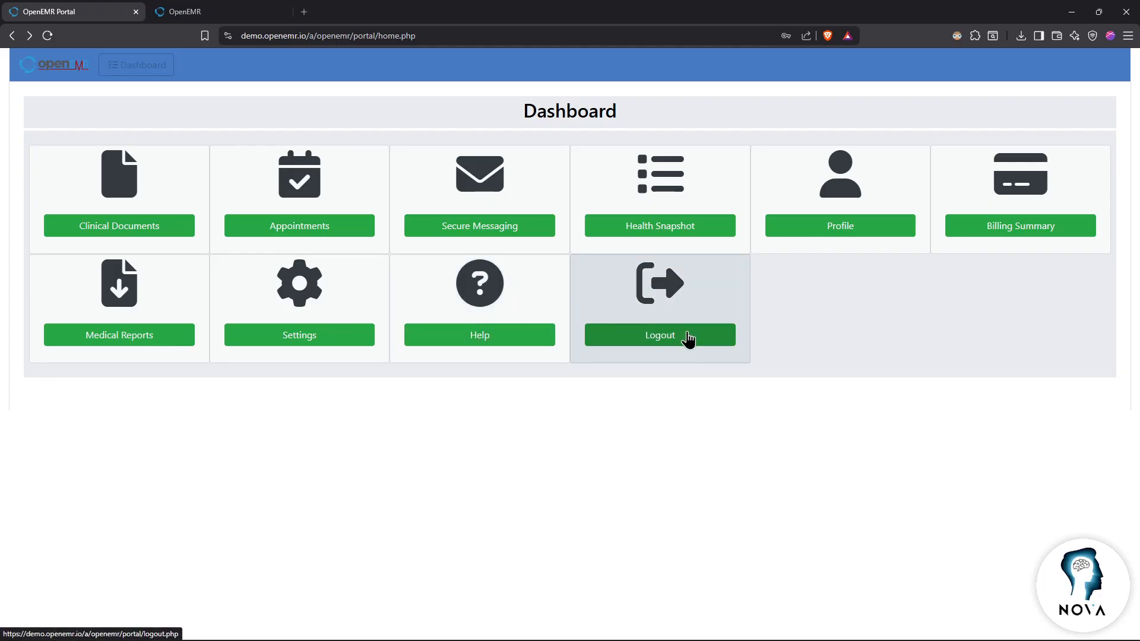
Step: After checking the dashboard help, log out of the portal and close its login tab
{"action": "left_click", "coordinate": [514, 342]}
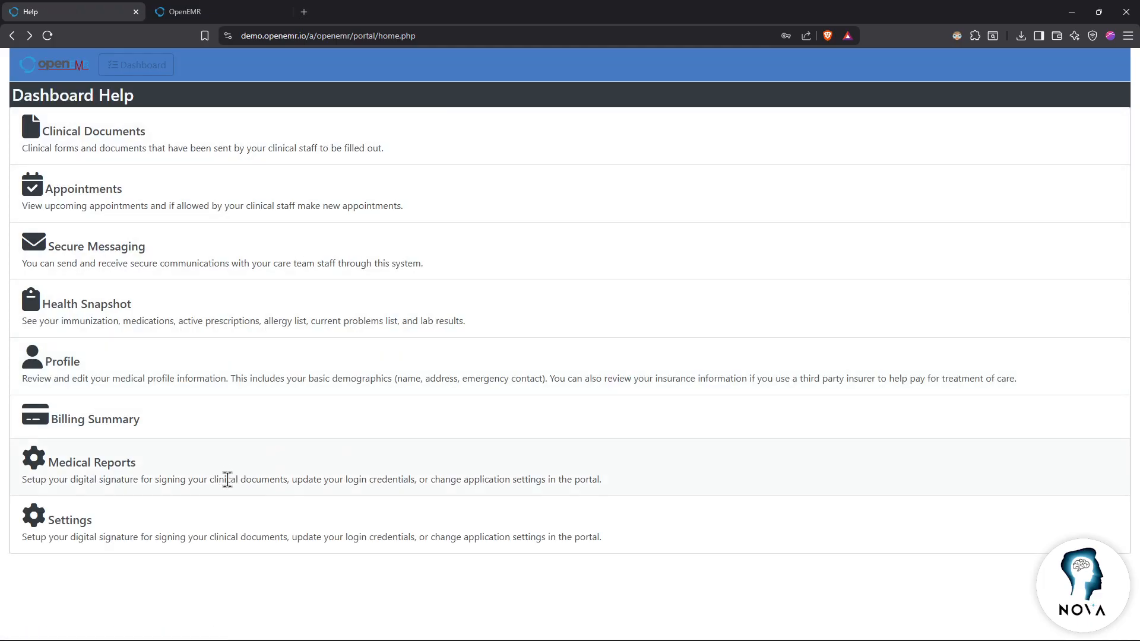
{"action": "key", "text": "alt+Left"}
{"action": "left_click", "coordinate": [140, 65]}
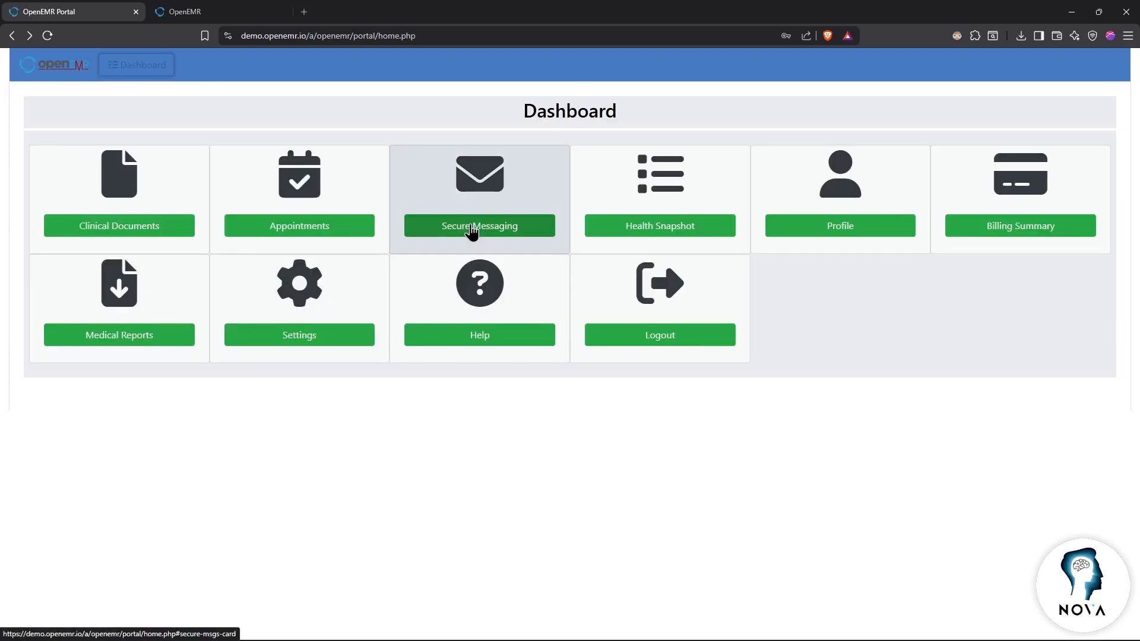
{"action": "left_click", "coordinate": [641, 338]}
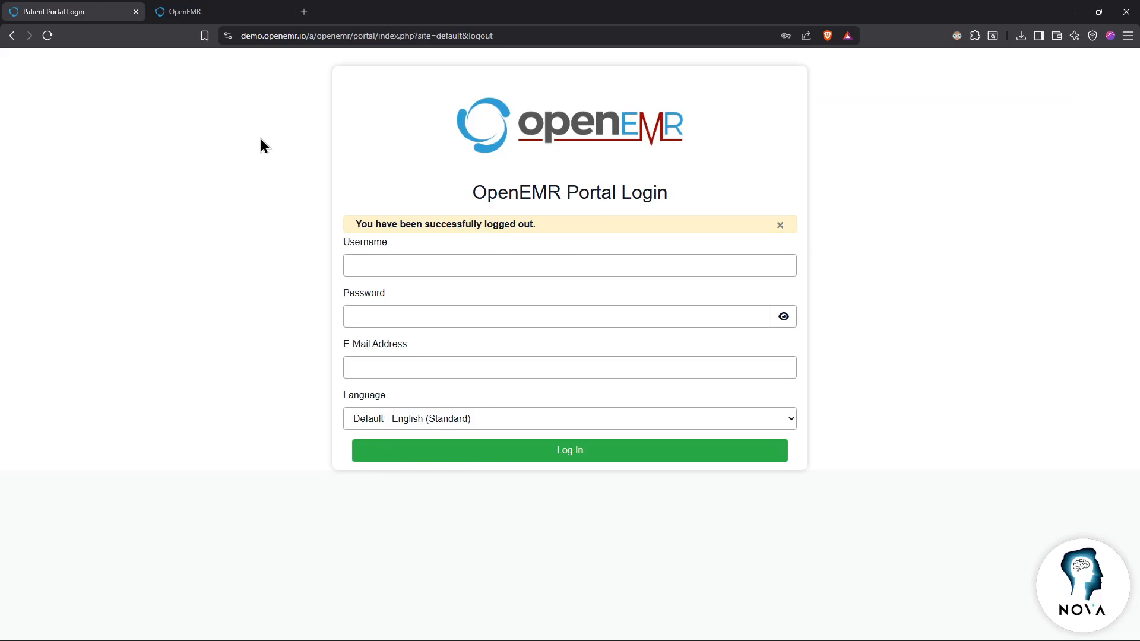
{"action": "key", "text": "ctrl+w"}
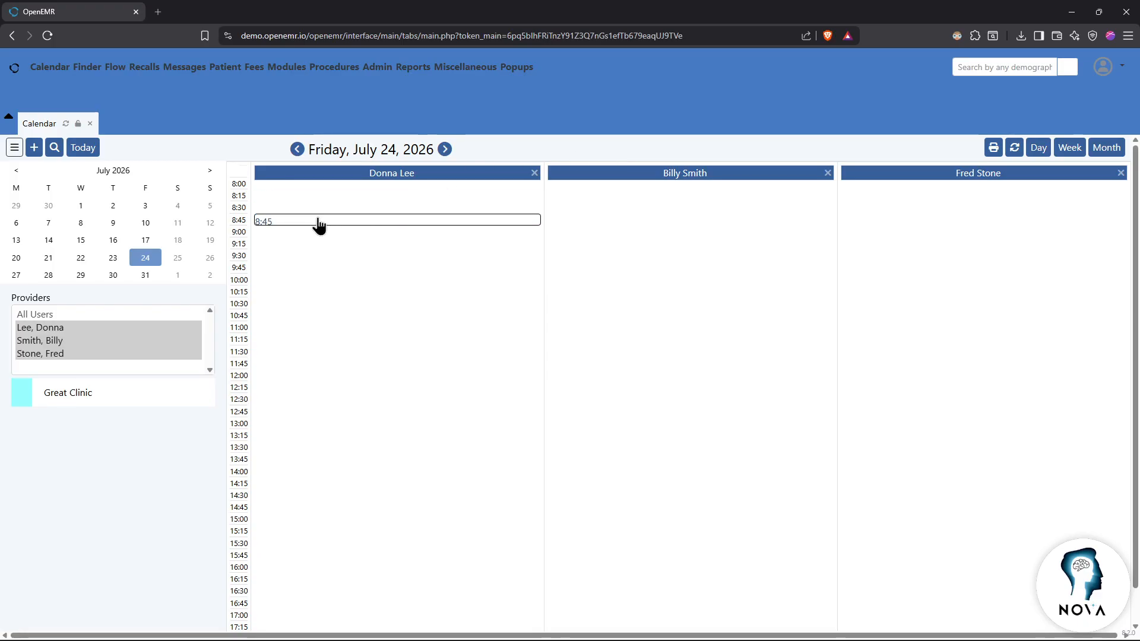
Step: Open the 8:00 patient's record, abandon adding a medication, and return to the calendar
{"action": "left_click", "coordinate": [59, 340]}
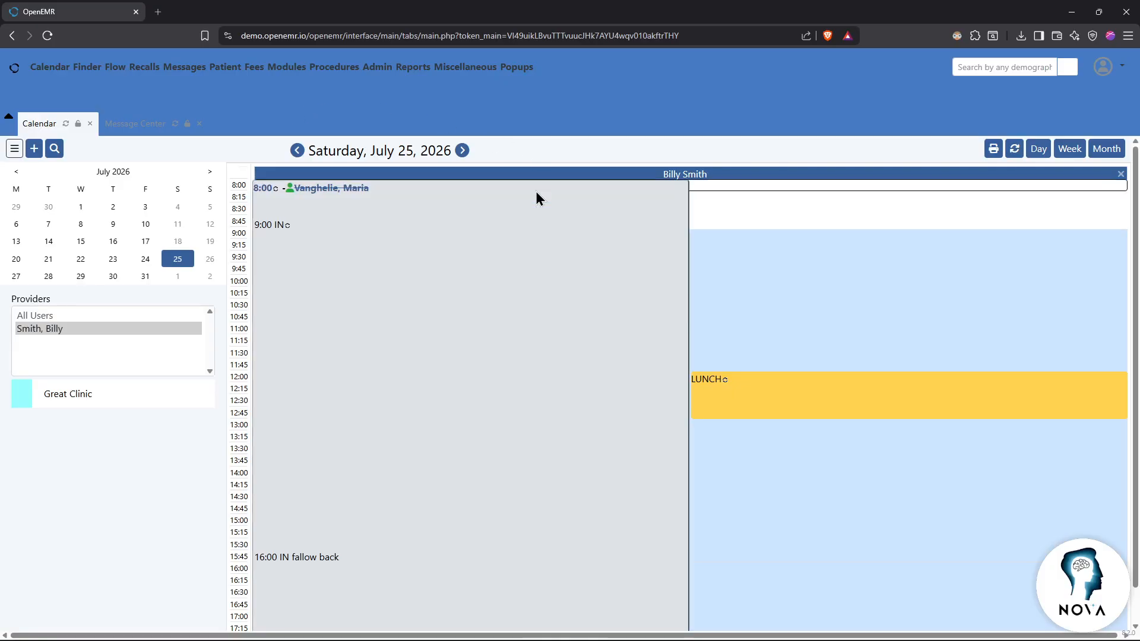
{"action": "left_click", "coordinate": [346, 190]}
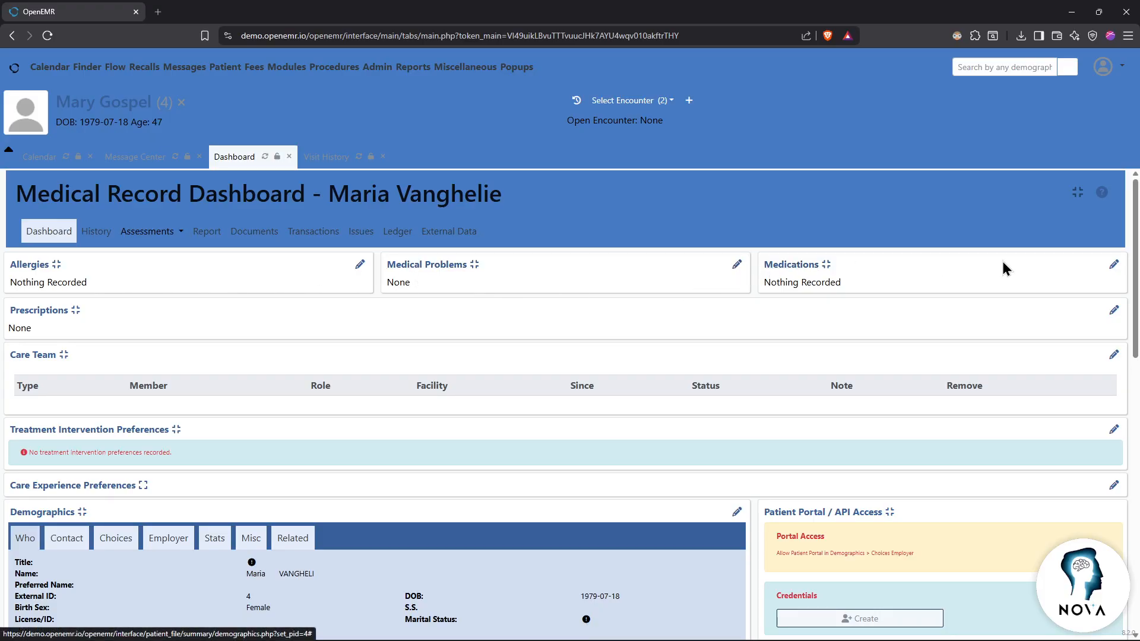
{"action": "left_click", "coordinate": [1113, 265]}
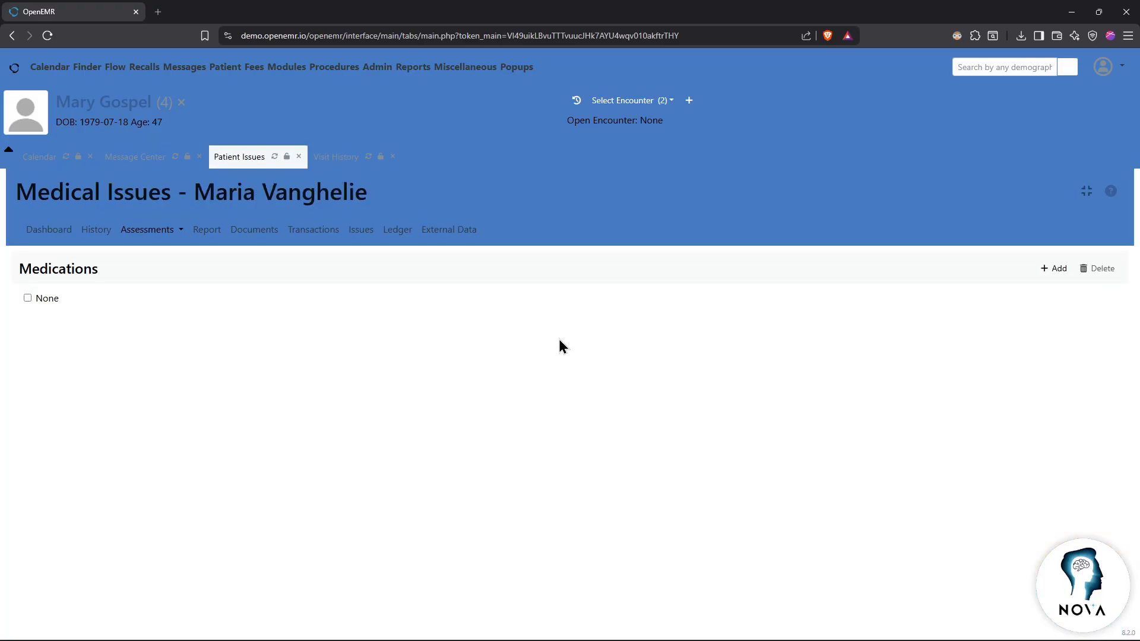
{"action": "left_click", "coordinate": [1056, 268]}
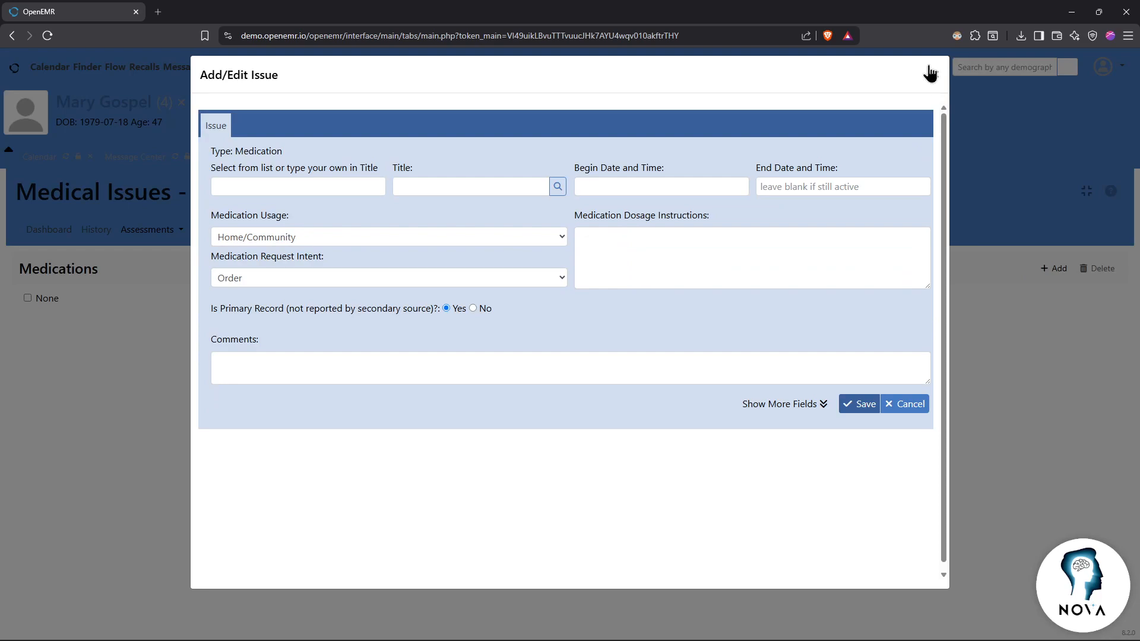
{"action": "left_click", "coordinate": [935, 74]}
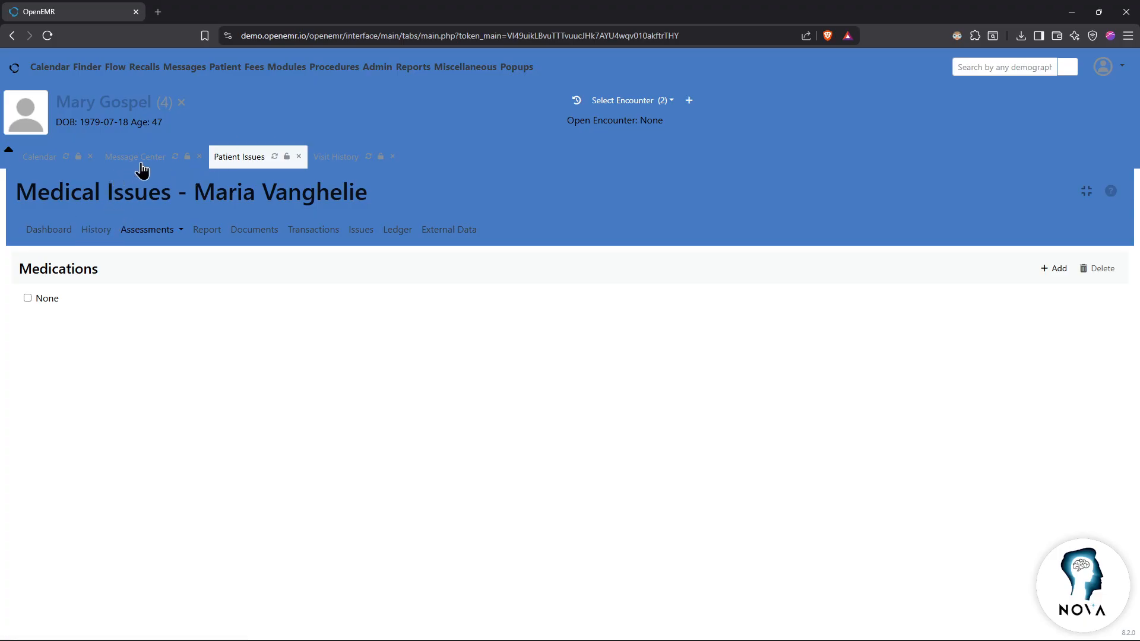
{"action": "left_click", "coordinate": [40, 158]}
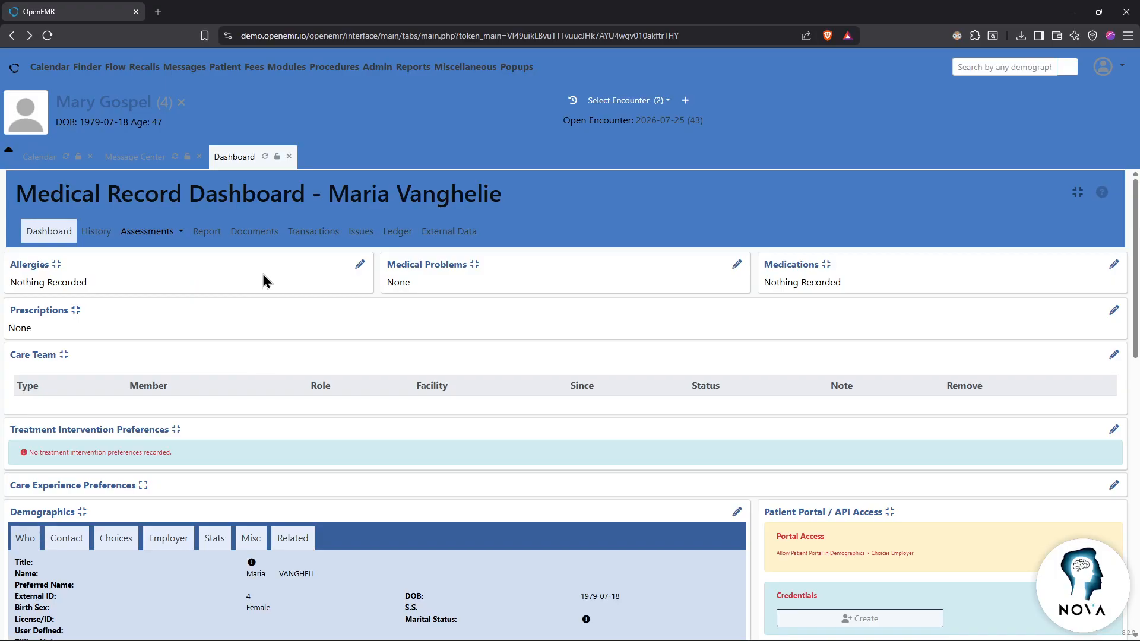
Step: Review the patient's Transactions, then go back to the July 25 day calendar
{"action": "left_click", "coordinate": [301, 235]}
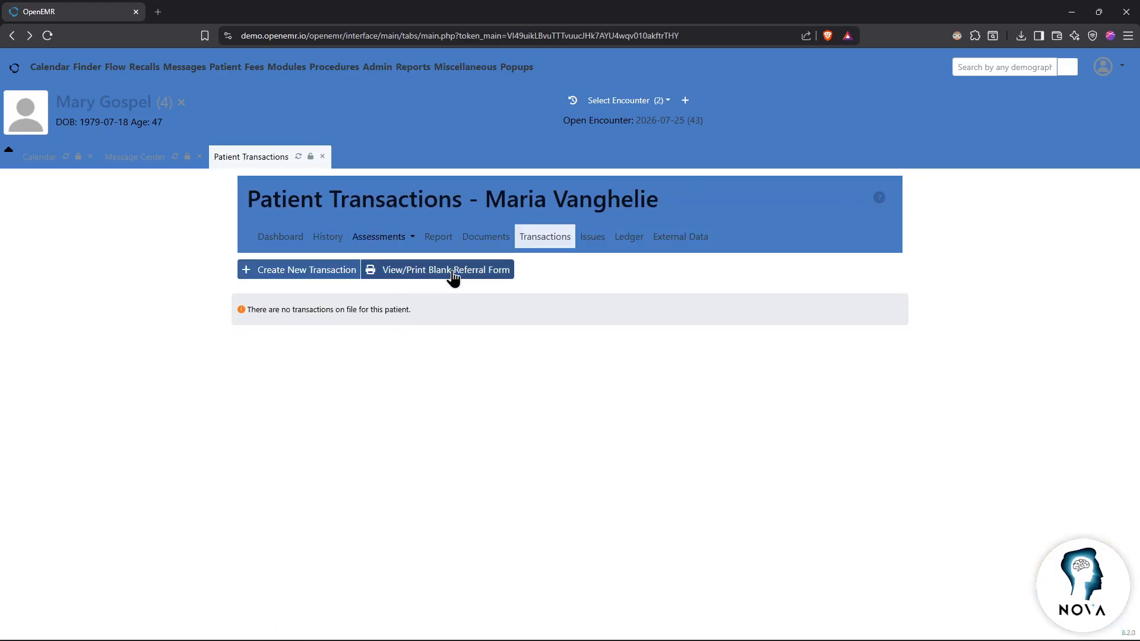
{"action": "left_click", "coordinate": [41, 159]}
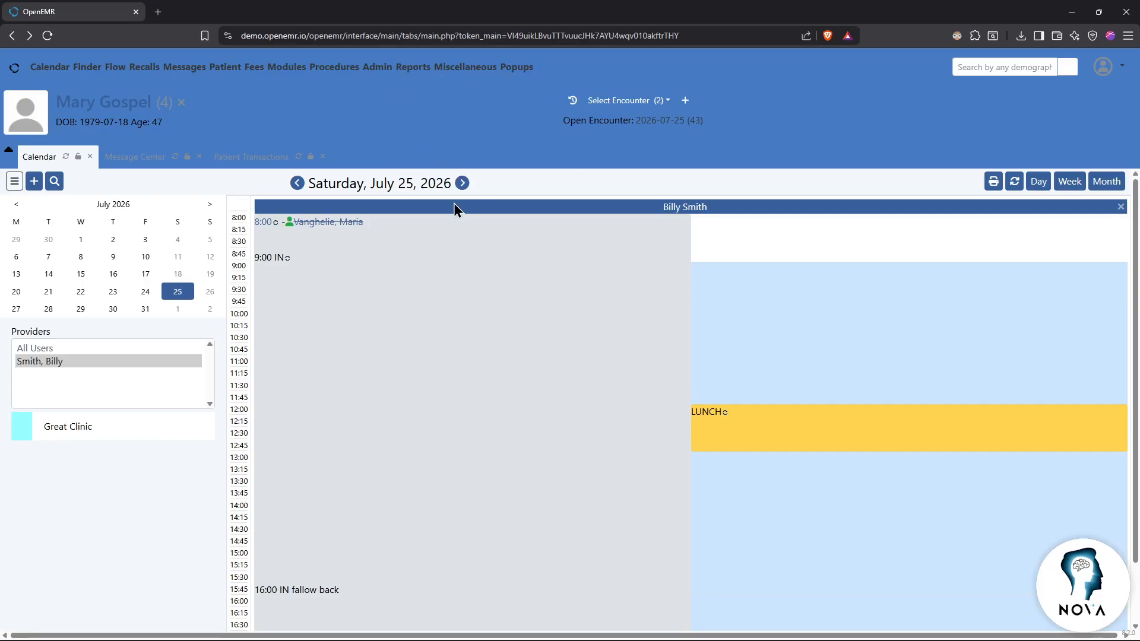
{"action": "scroll", "coordinate": [460, 291], "scroll_direction": "down", "scroll_amount": 1}
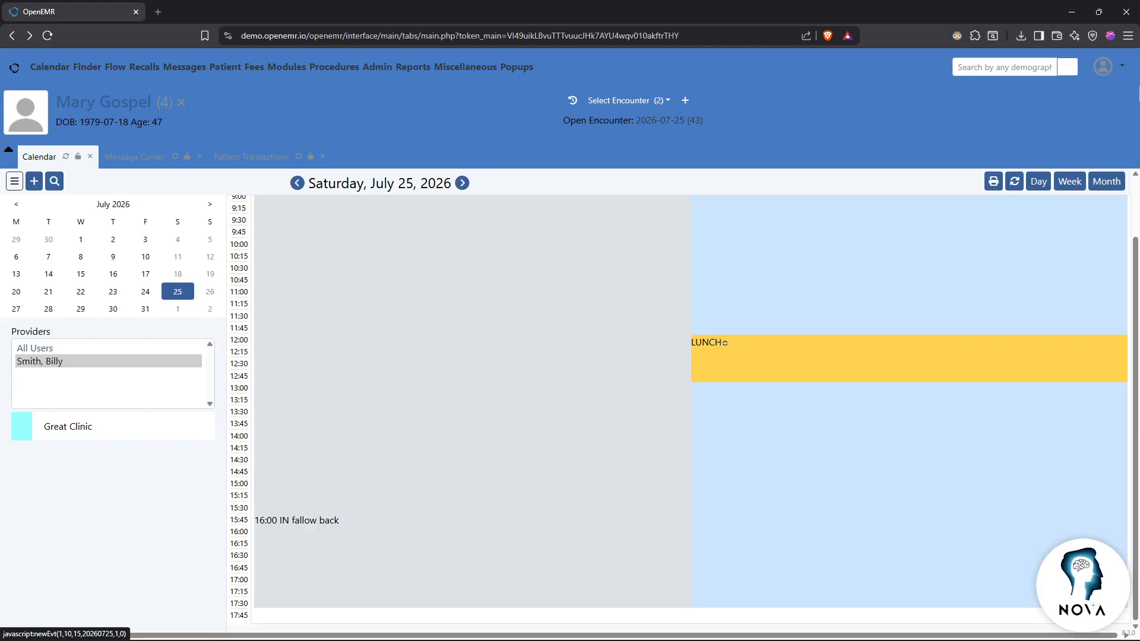
Step: Log out of OpenEMR from the user account menu
{"action": "left_click", "coordinate": [1121, 70]}
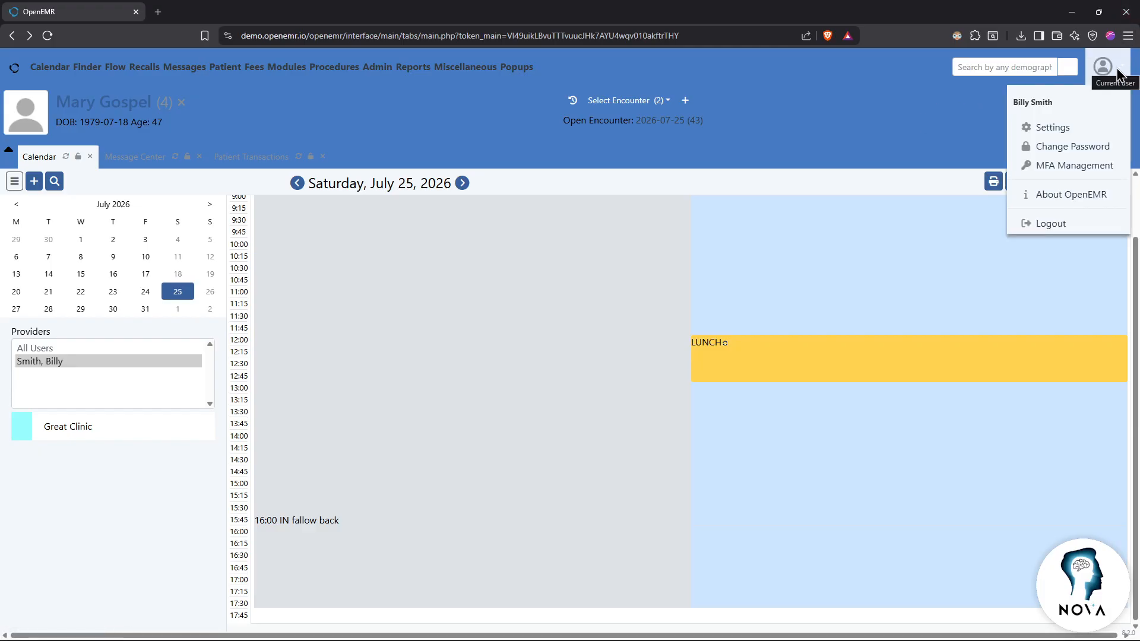
{"action": "left_click", "coordinate": [1122, 71]}
{"action": "left_click", "coordinate": [1122, 70]}
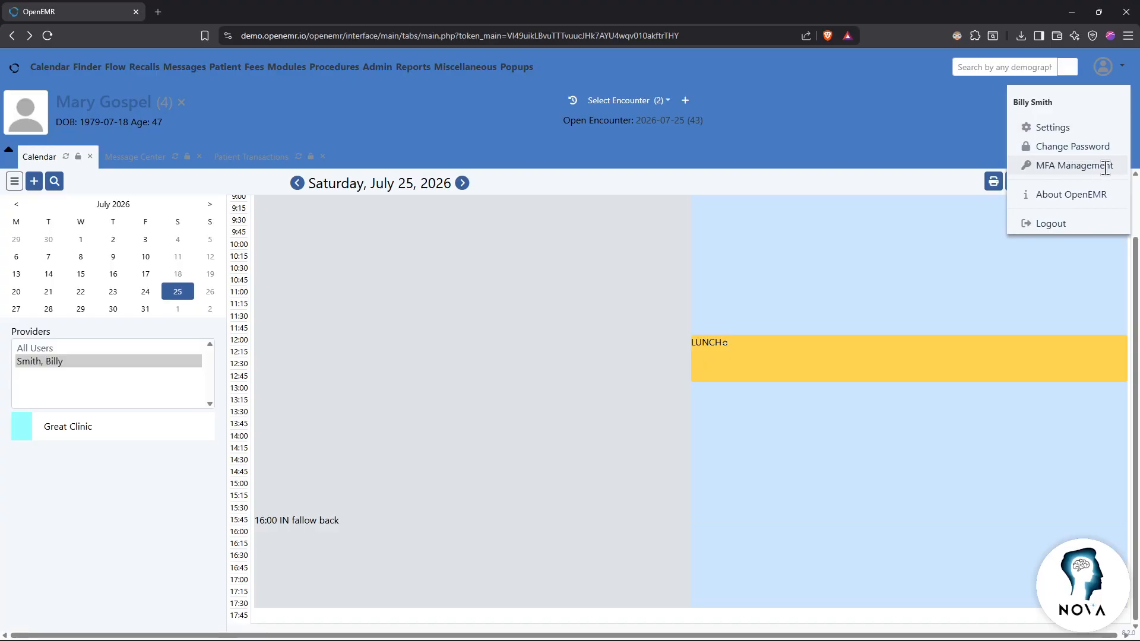
{"action": "left_click", "coordinate": [1061, 223]}
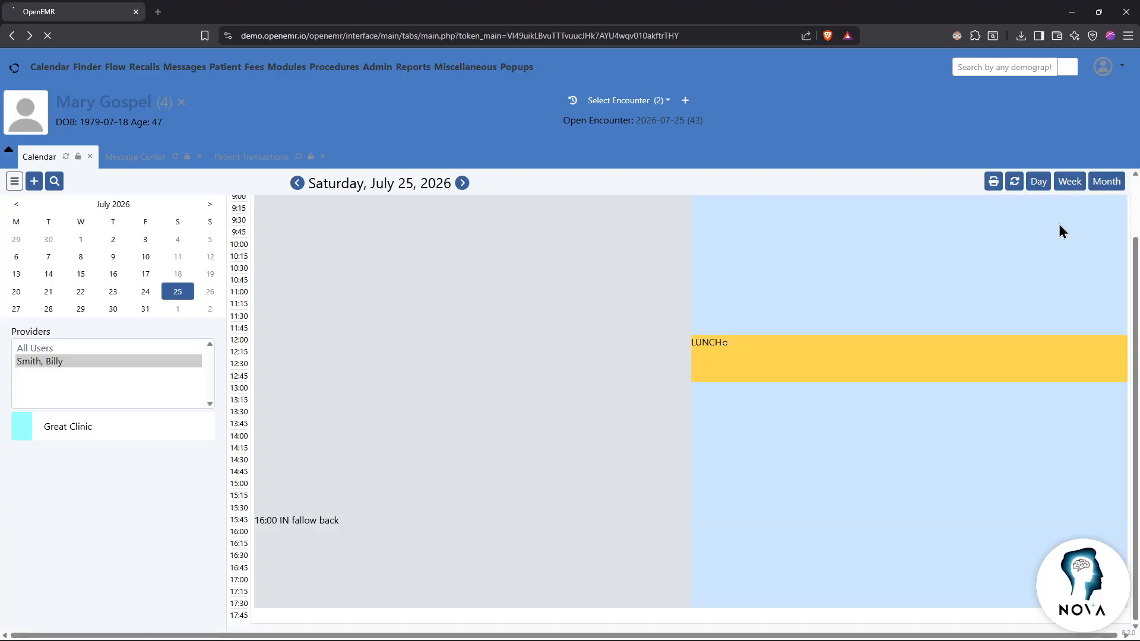